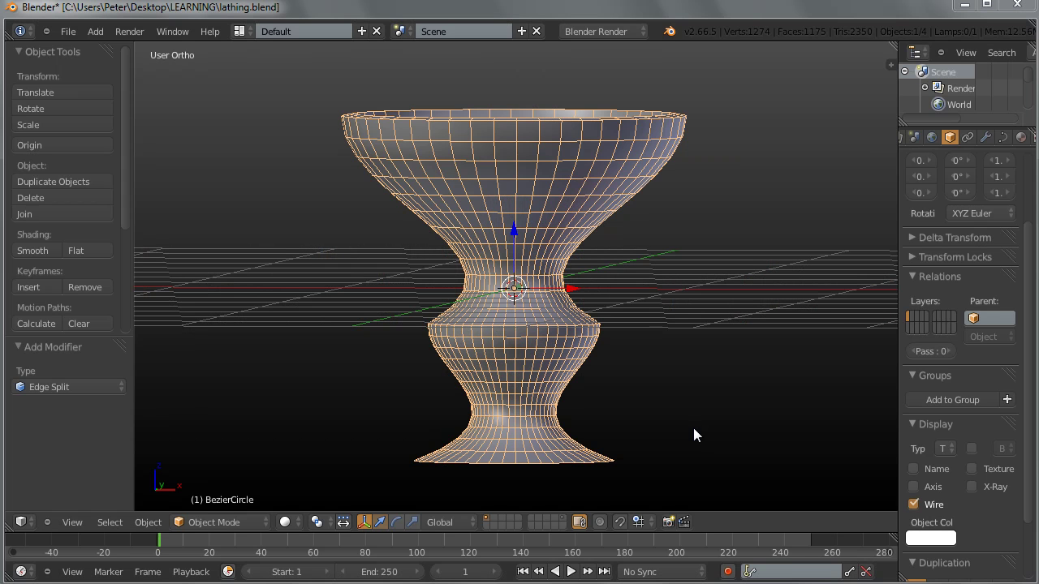
# Step: Orbit around the finished vase to inspect it from several angles, including from above
pyautogui.moveTo(696, 369)
pyautogui.mouseDown(button='middle')
pyautogui.moveTo(690, 359)
pyautogui.moveTo(648, 386)
pyautogui.moveTo(661, 320)
pyautogui.moveTo(703, 293)
pyautogui.moveTo(671, 385)
pyautogui.moveTo(639, 391)
pyautogui.moveTo(686, 389)
pyautogui.moveTo(739, 324)
pyautogui.moveTo(694, 380)
pyautogui.moveTo(656, 393)
pyautogui.moveTo(669, 378)
pyautogui.moveTo(696, 384)
pyautogui.mouseUp(button='middle')
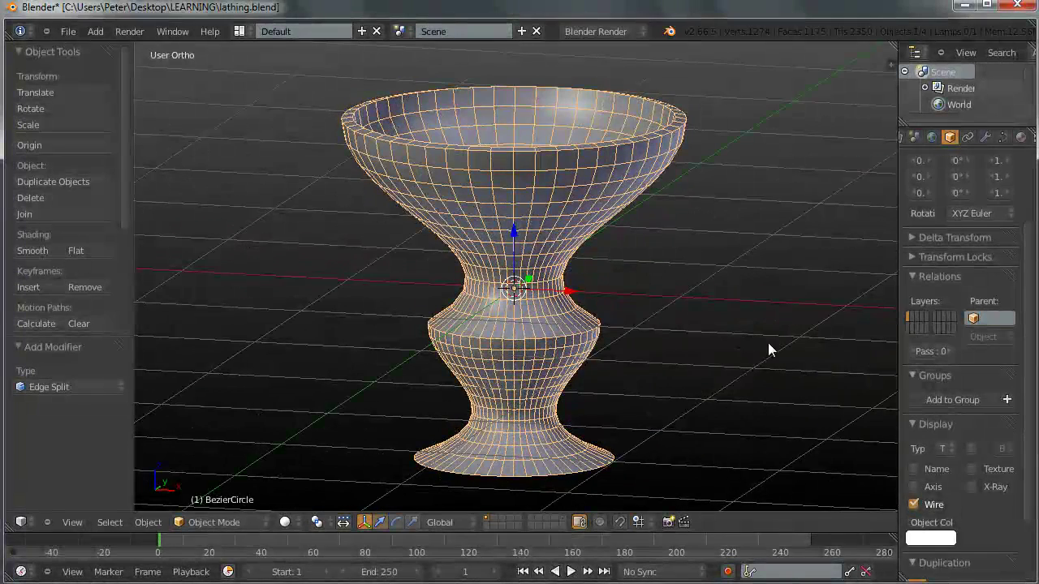
pyautogui.moveTo(764, 332); pyautogui.dragTo(617, 225, button='middle')
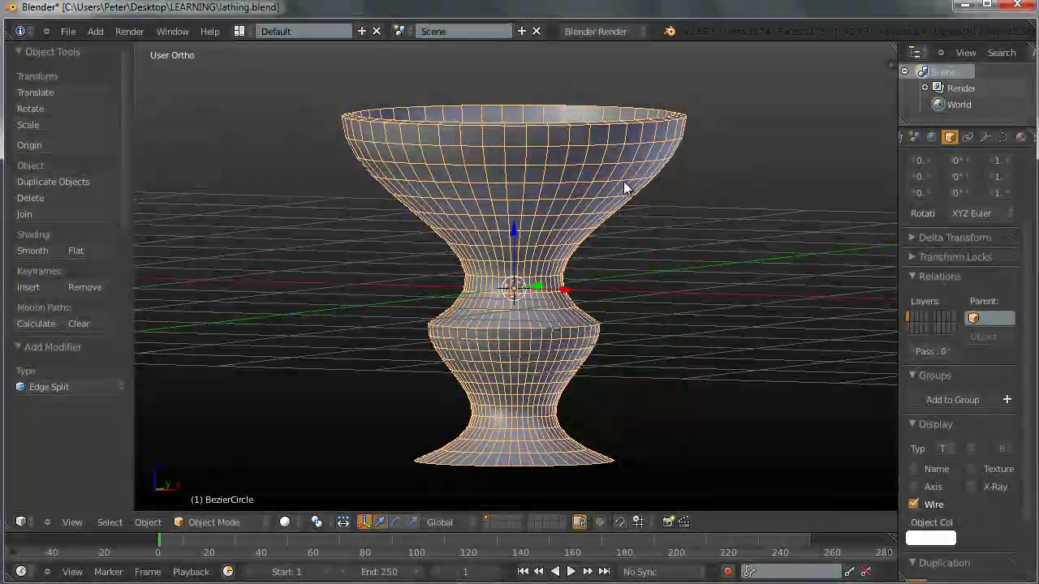
pyautogui.moveTo(595, 118); pyautogui.dragTo(441, 178, button='middle')
pyautogui.moveTo(649, 274); pyautogui.dragTo(593, 240, button='middle')
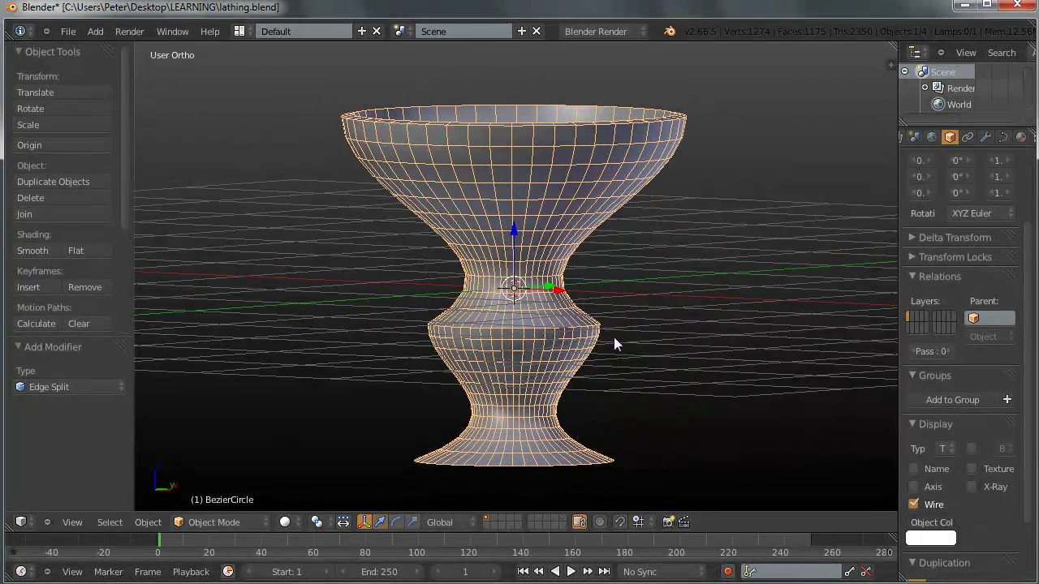
pyautogui.moveTo(622, 334); pyautogui.dragTo(594, 365, button='middle')
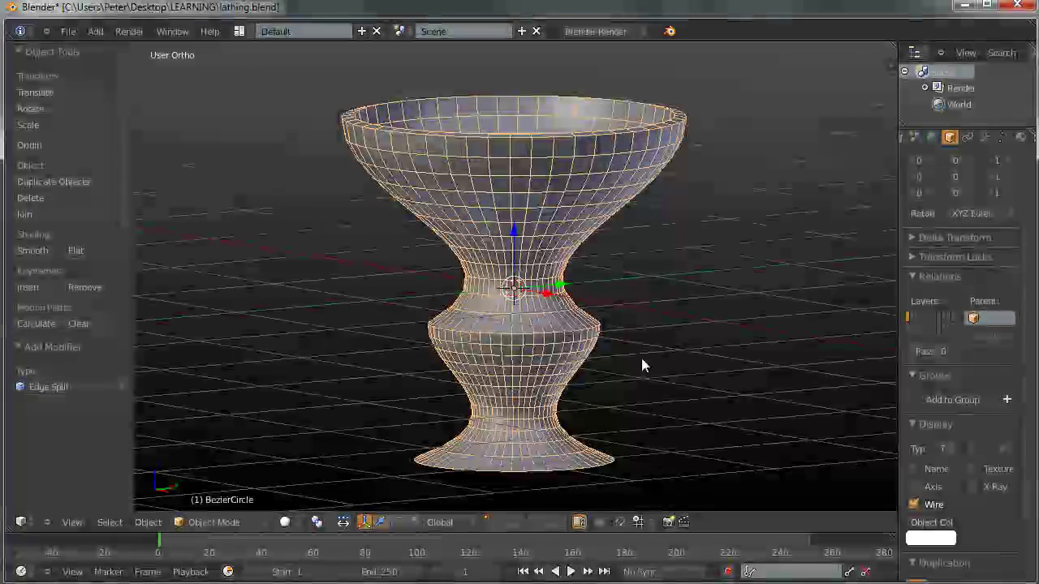
# Step: Reload the default start-up scene and view it from the front in orthographic projection, zoomed in
pyautogui.hotkey('ctrl', 'n')
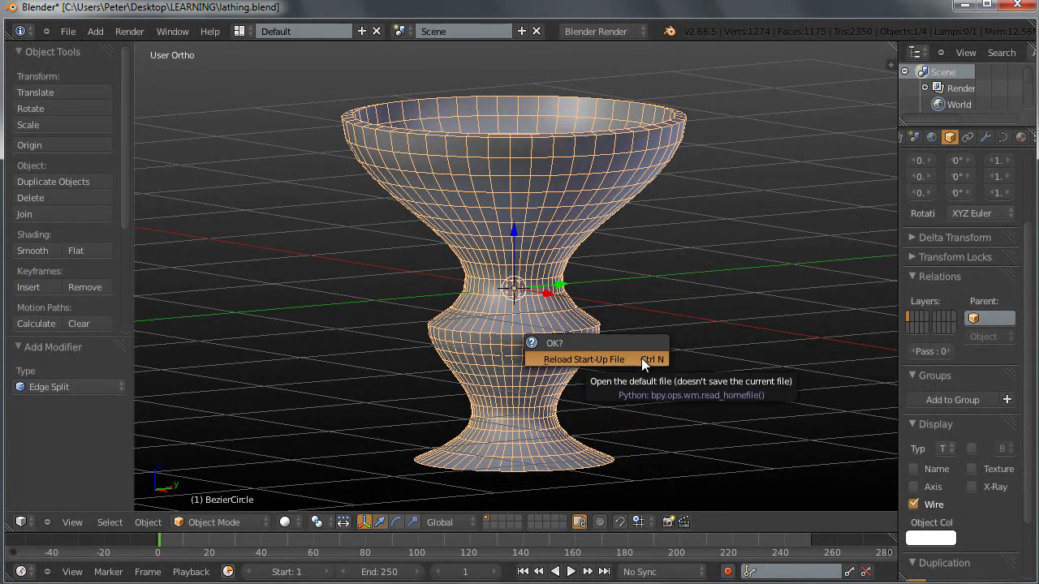
pyautogui.click(662, 357)
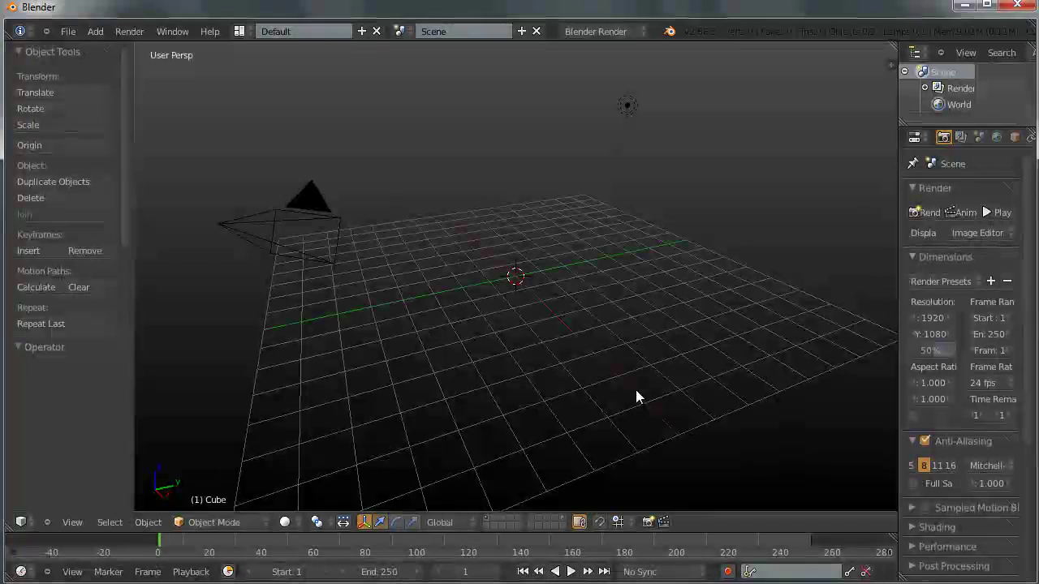
pyautogui.press('KP_1')
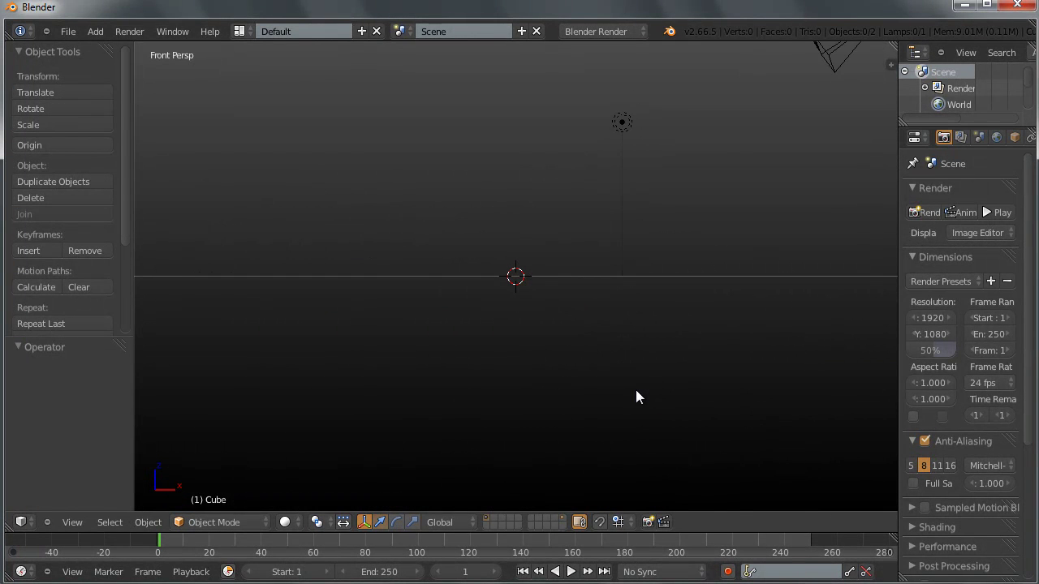
pyautogui.press('KP_5')
pyautogui.scroll(3, 630, 389)
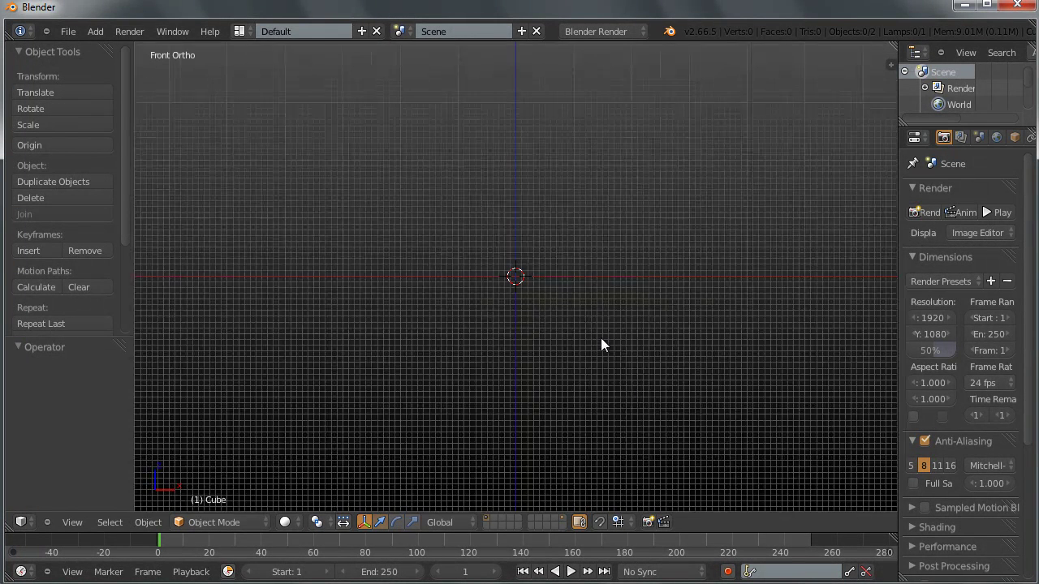
pyautogui.scroll(3, 601, 338)
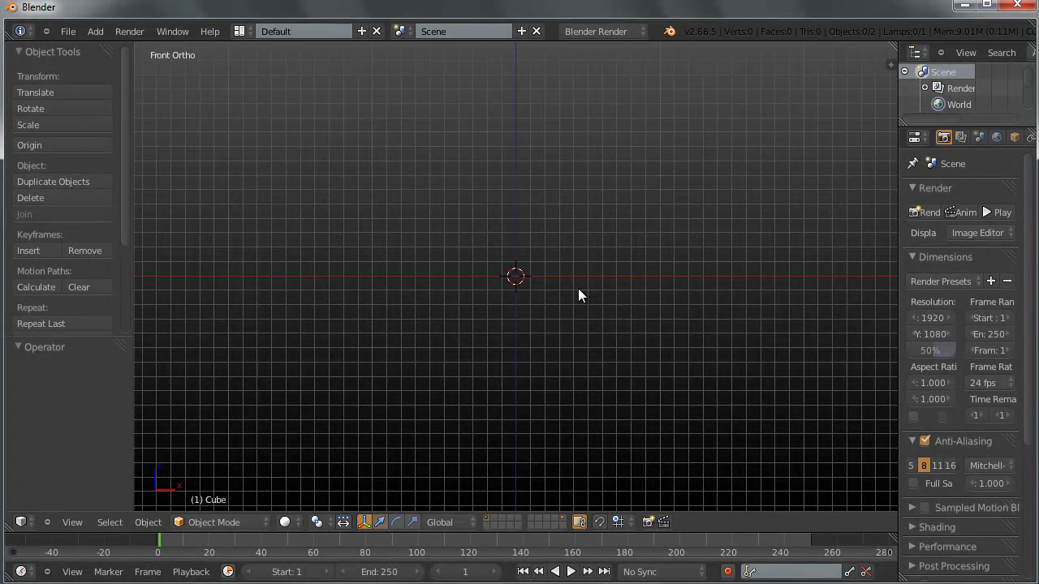
# Step: Add a Bezier circle at the origin
pyautogui.hotkey('shift', 'a')
pyautogui.moveTo(542, 224)
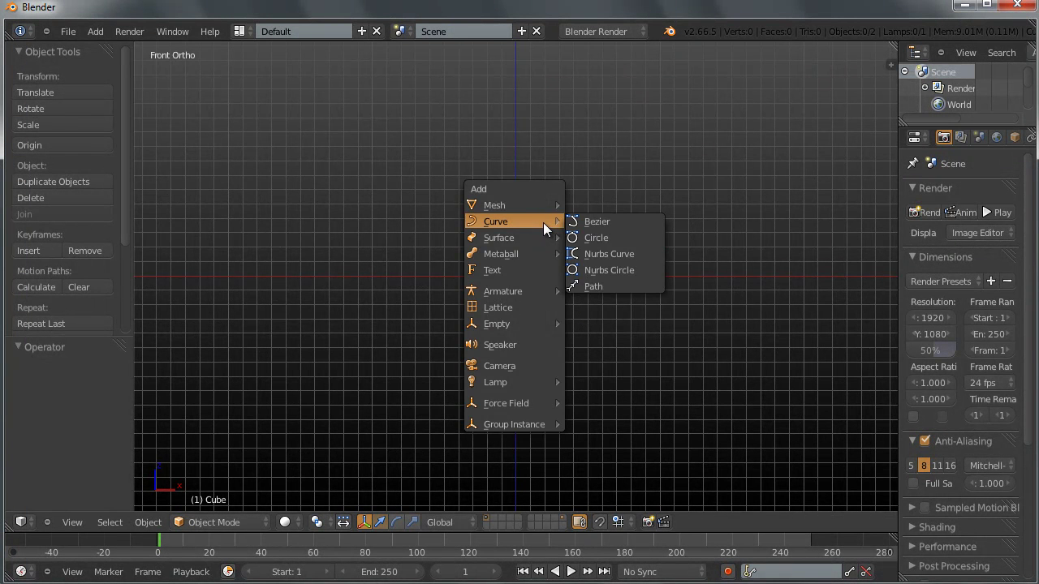
pyautogui.click(620, 237)
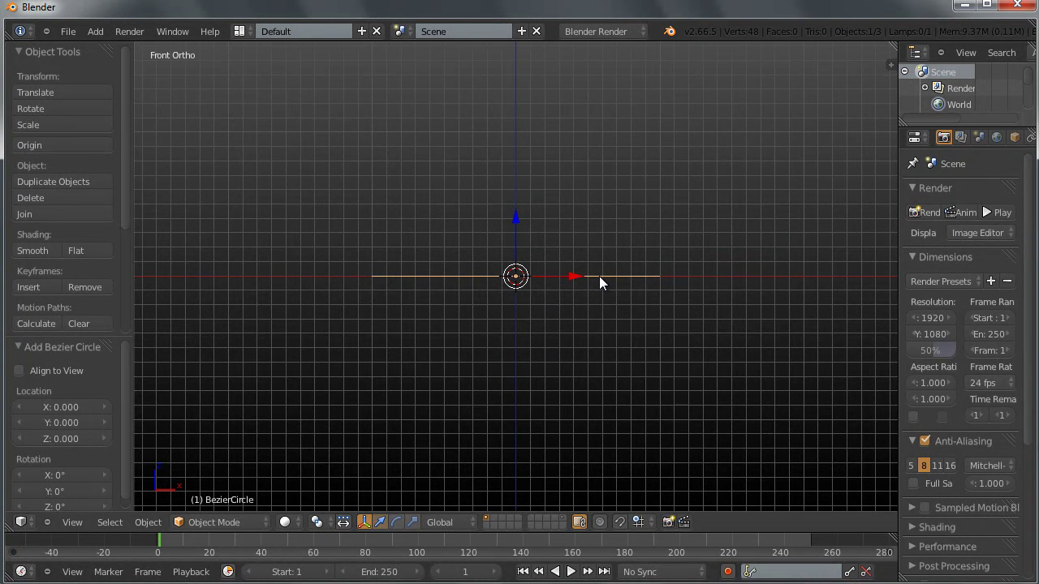
# Step: Add a Bezier curve at the origin and orbit to see both curves in 3D
pyautogui.scroll(-1, 598, 278)
pyautogui.scroll(1, 573, 279)
pyautogui.hotkey('shift', 'a')
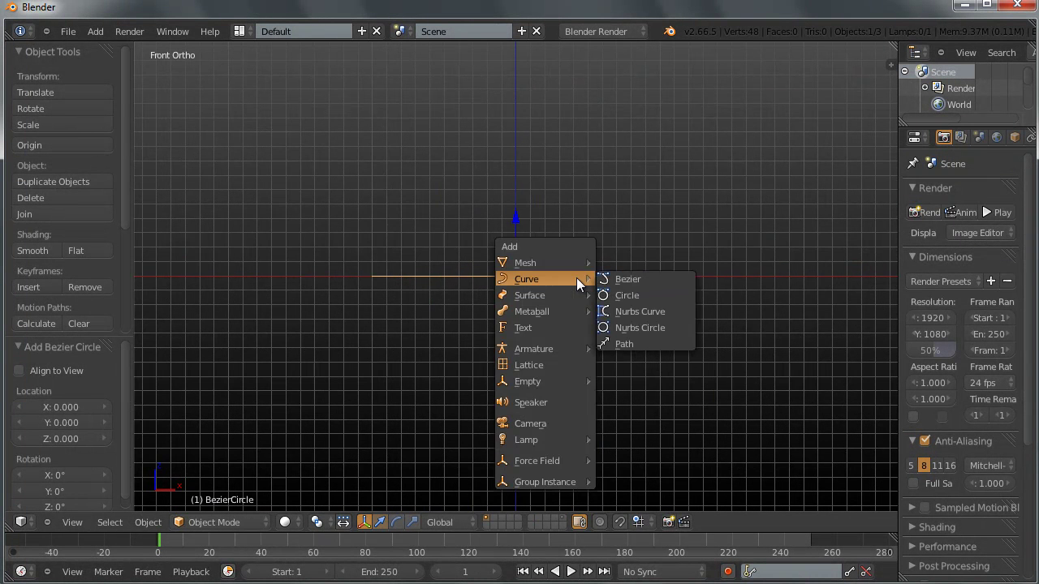
pyautogui.click(643, 277)
pyautogui.moveTo(608, 287); pyautogui.dragTo(591, 328, button='middle')
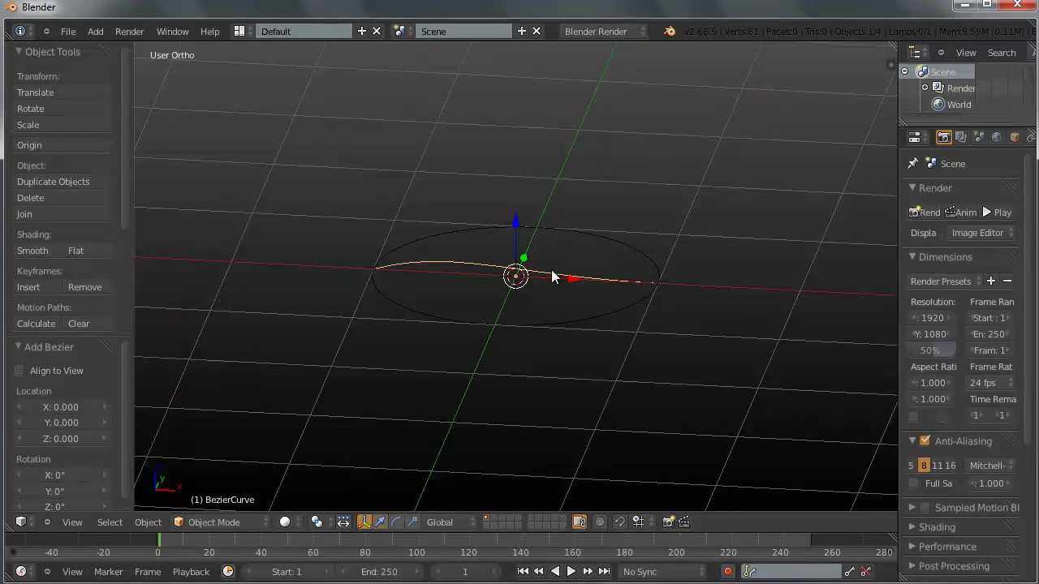
# Step: Set the BezierCircle's Geometry Bevel Object to BezierCurve, giving it a swept surface
pyautogui.press('KP_1')
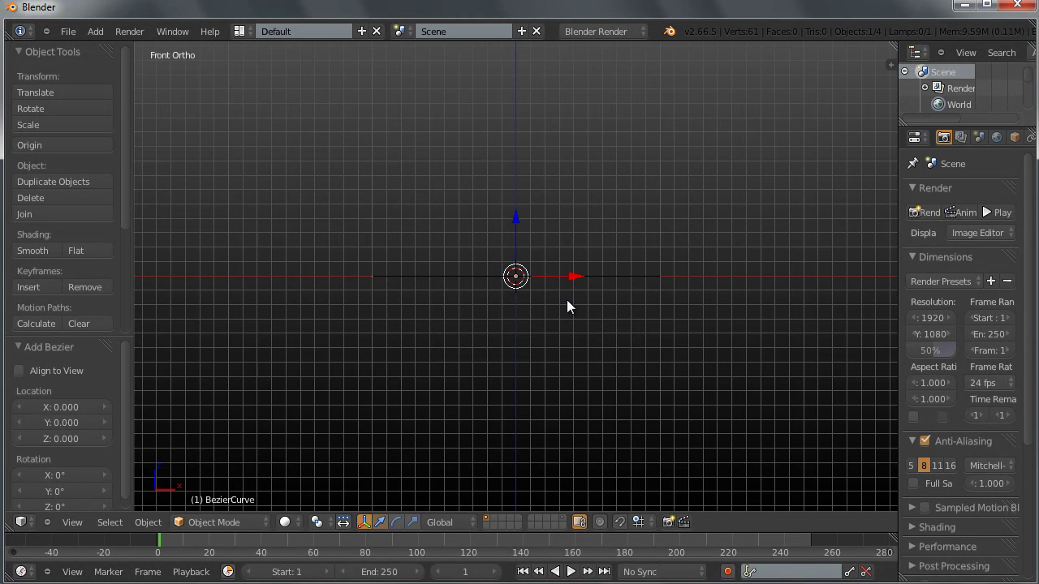
pyautogui.rightClick(609, 276)
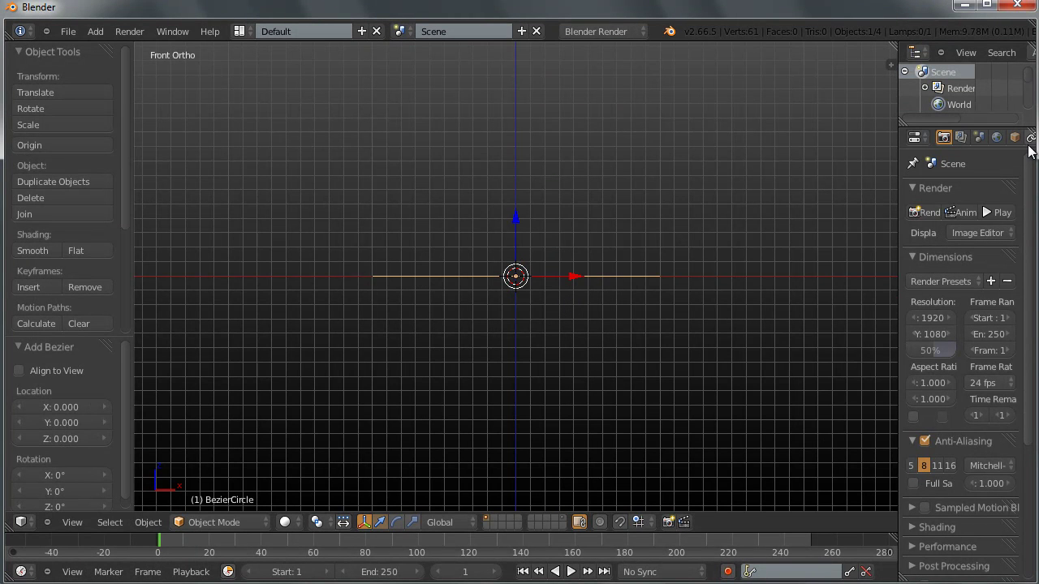
pyautogui.scroll(-4, 989, 140)
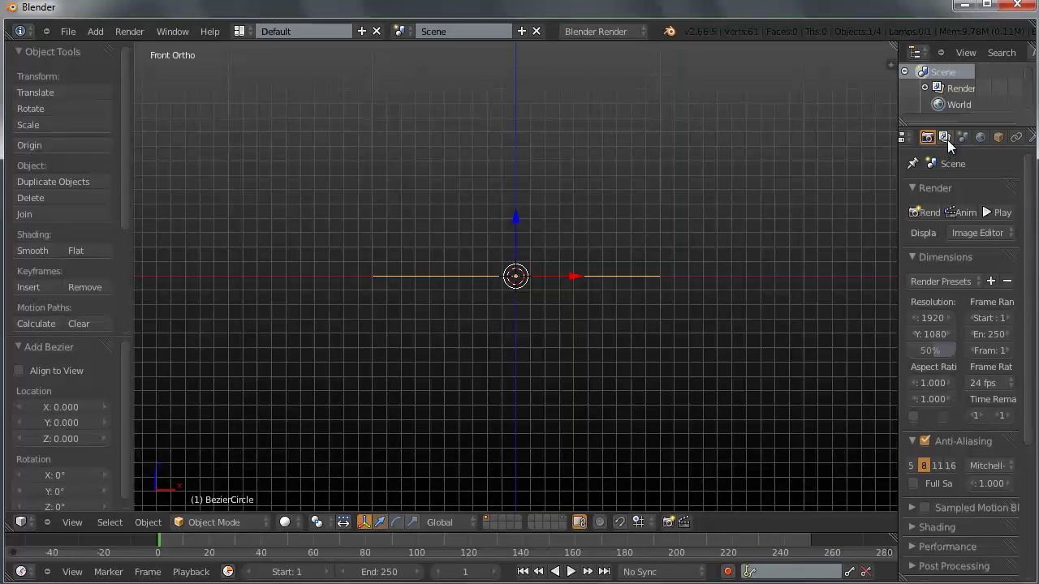
pyautogui.click(1003, 138)
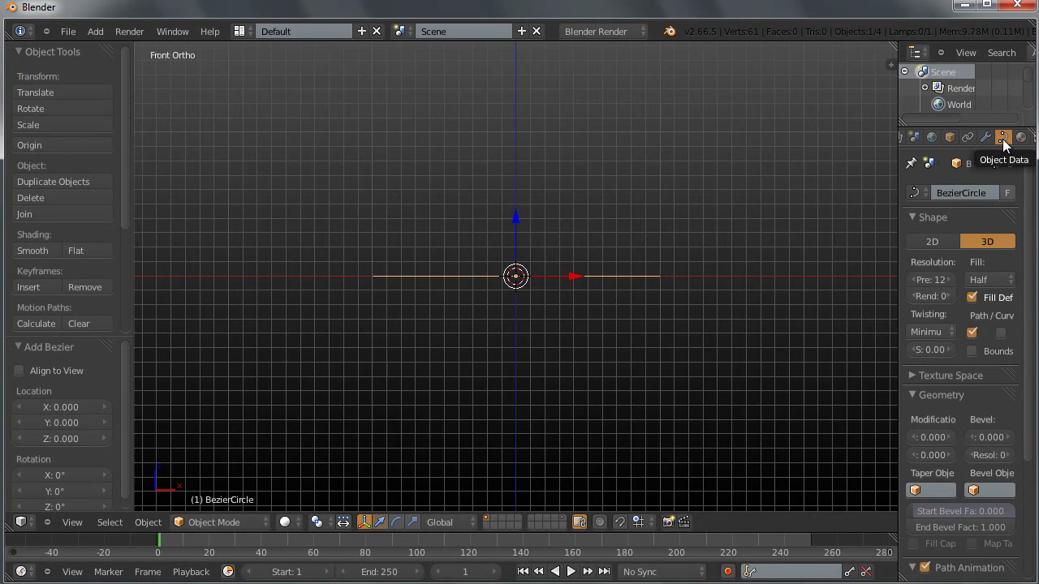
pyautogui.click(989, 491)
pyautogui.click(951, 325)
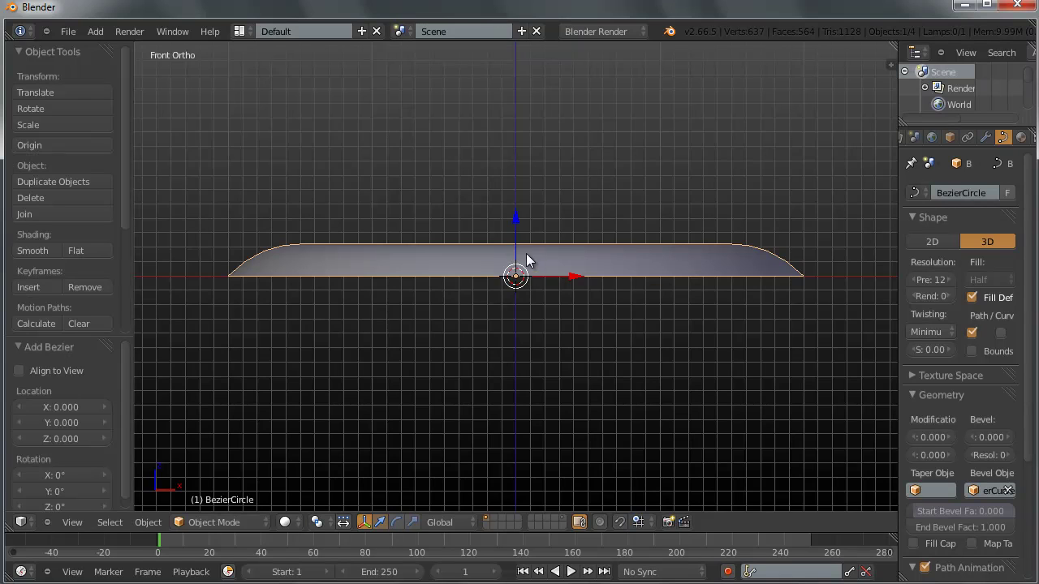
# Step: Select BezierCurve in the Outliner and, in Edit Mode, rotate its points 90°
pyautogui.moveTo(953, 122); pyautogui.dragTo(962, 212)
pyautogui.click(965, 135)
pyautogui.press('Tab')
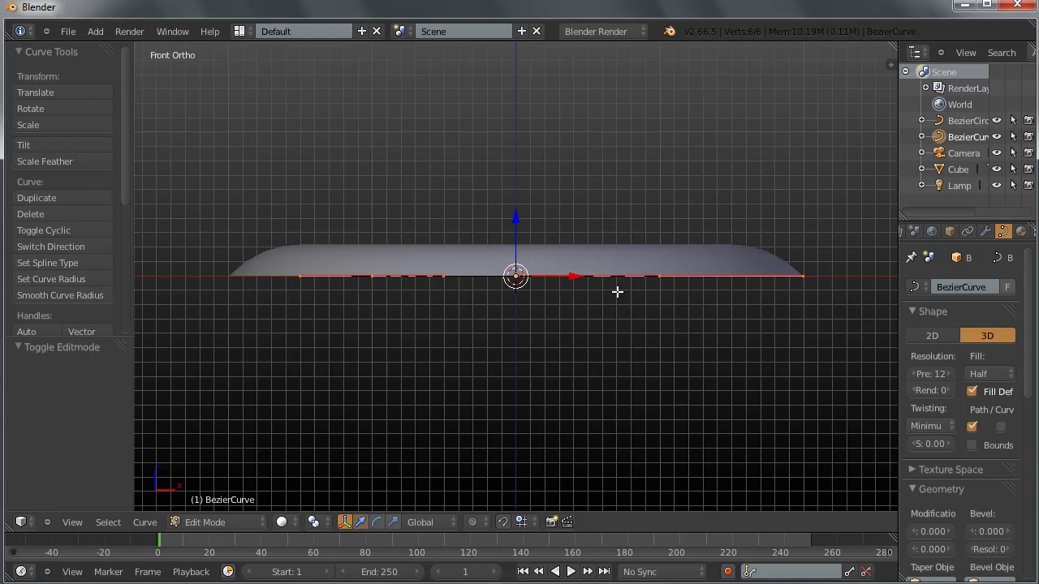
pyautogui.press('r')
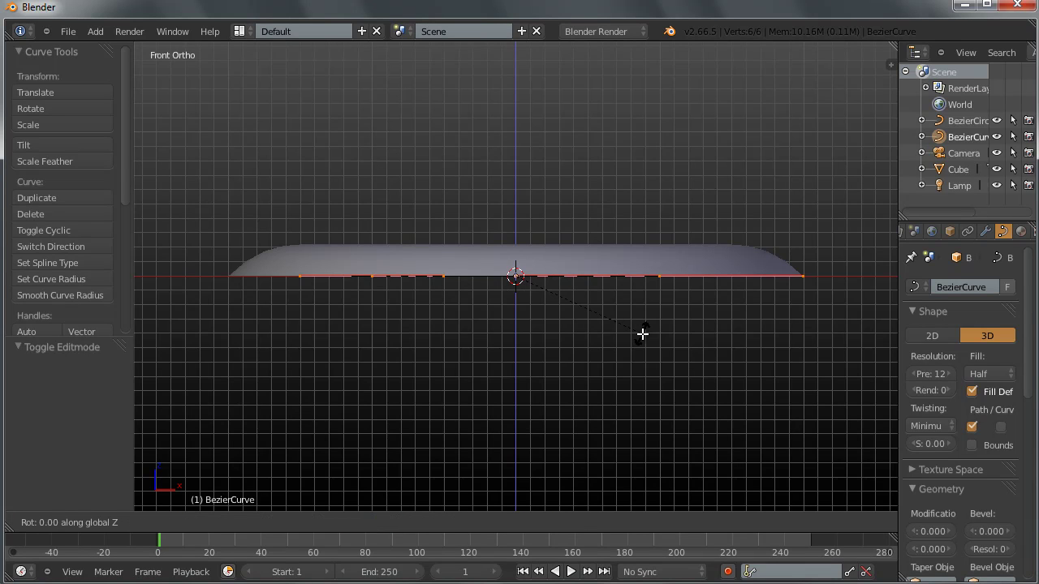
pyautogui.write('90')
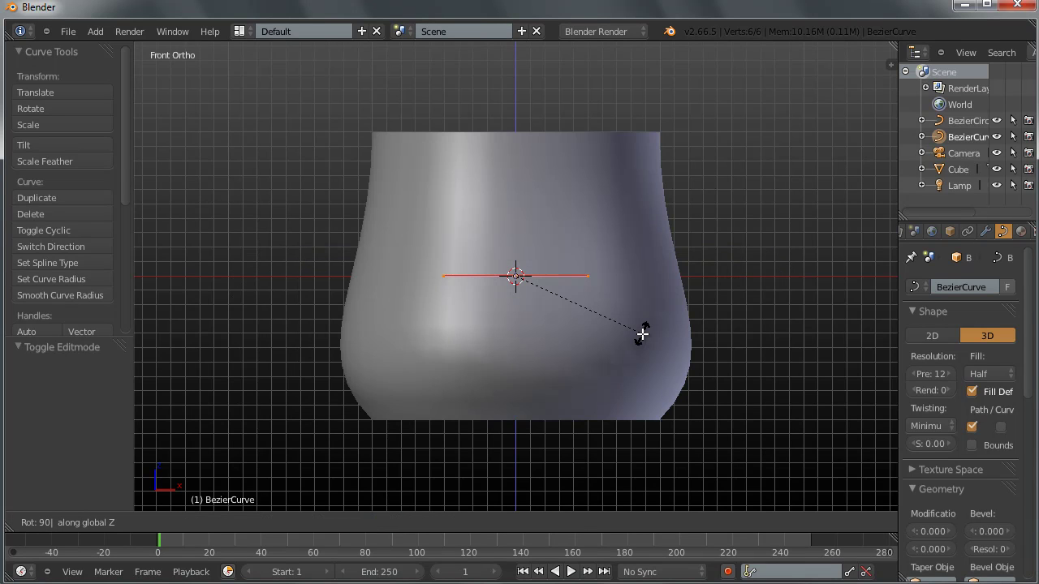
pyautogui.press('Return')
# Step: Slide the profile's lower control point along X to reshape the vase
pyautogui.moveTo(625, 336); pyautogui.dragTo(577, 436, button='middle')
pyautogui.rightClick(462, 376)
pyautogui.press('g')
pyautogui.press('x')
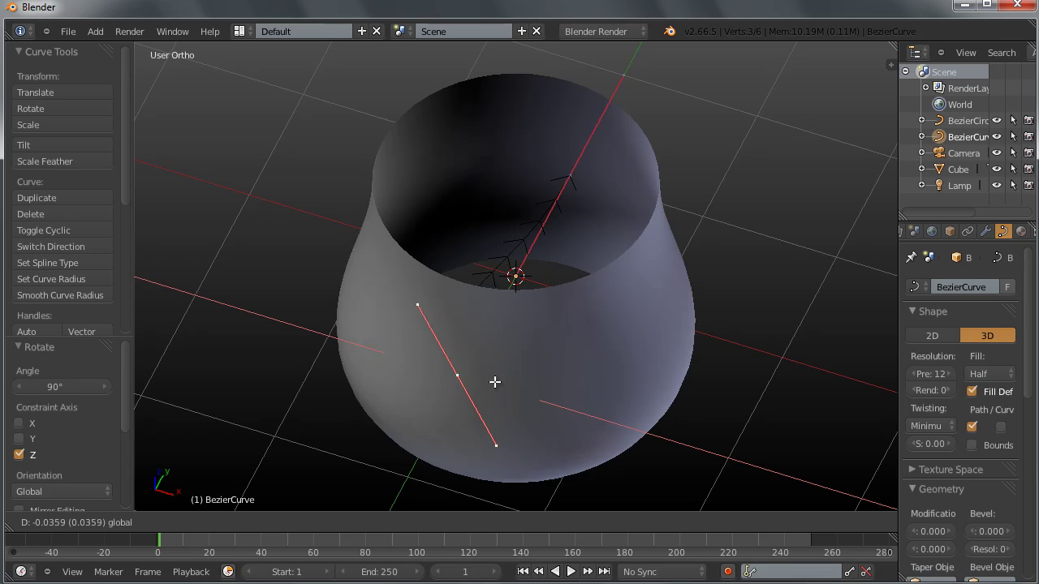
pyautogui.click(500, 390)
pyautogui.moveTo(499, 391); pyautogui.dragTo(567, 380, button='middle')
pyautogui.moveTo(508, 278); pyautogui.dragTo(552, 301)
pyautogui.rightClick(552, 299)
# Step: Slide an upper control point along X, narrowing the vase top, and check it from new angles
pyautogui.rightClick(555, 228)
pyautogui.moveTo(591, 241); pyautogui.dragTo(596, 260, button='middle')
pyautogui.moveTo(610, 226); pyautogui.dragTo(649, 258)
pyautogui.moveTo(565, 347); pyautogui.dragTo(596, 337, button='middle')
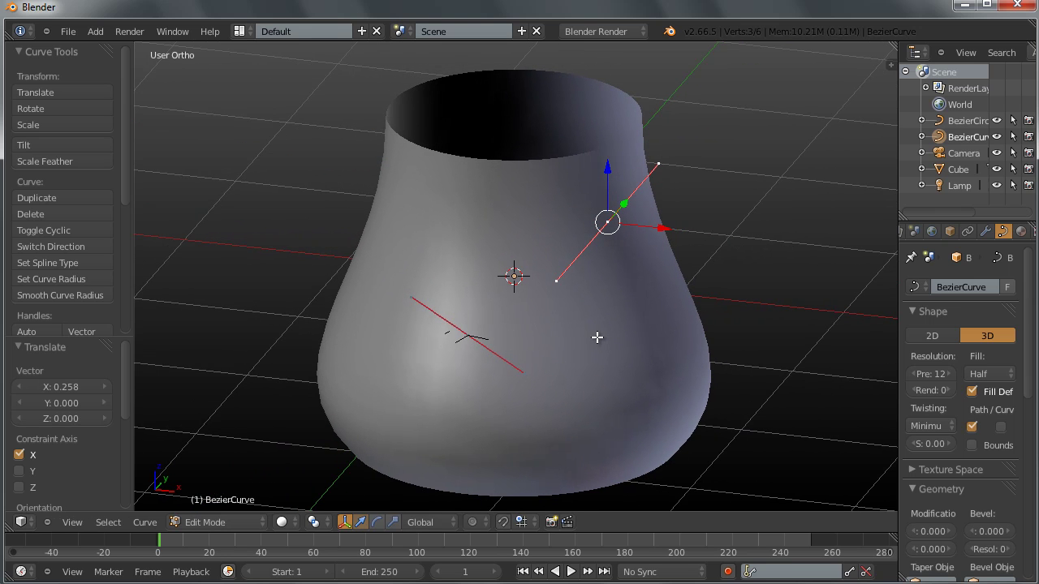
pyautogui.moveTo(591, 273); pyautogui.dragTo(612, 251, button='middle')
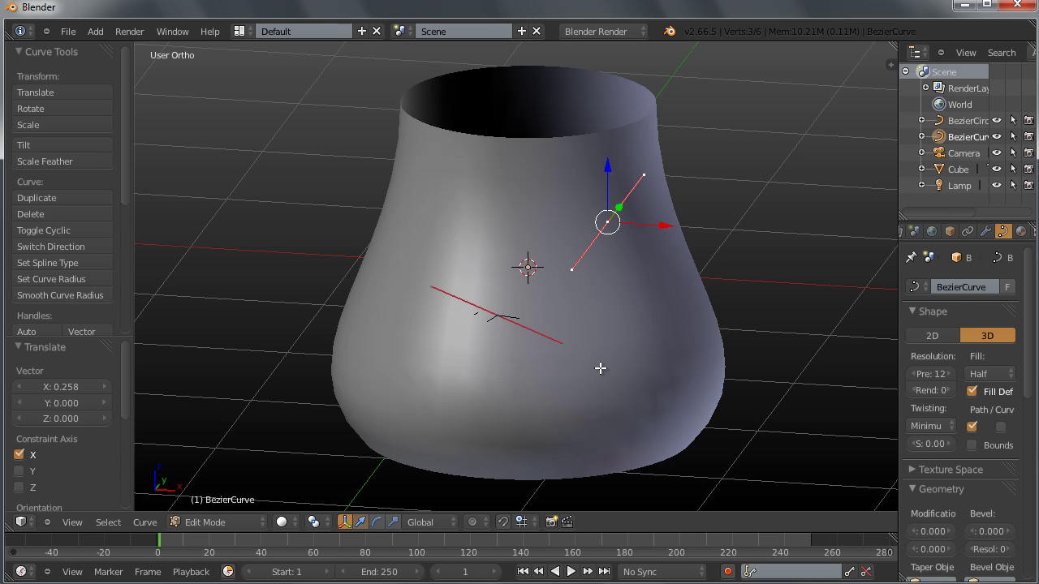
# Step: Back in Object Mode, rotate the profile curve 90° around X to stand it upright
pyautogui.press('KP_1')
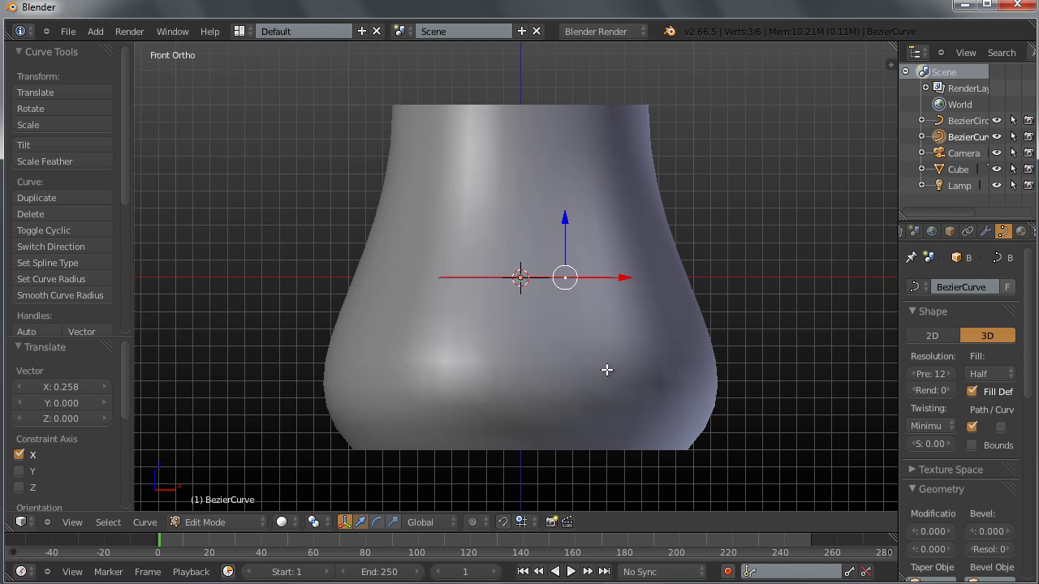
pyautogui.press('Tab')
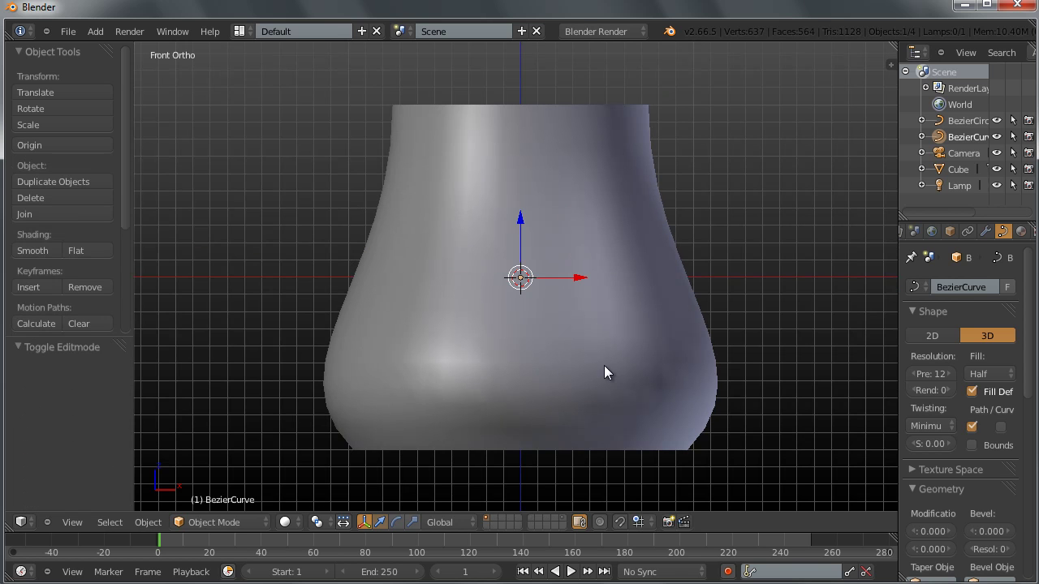
pyautogui.press('r')
pyautogui.press('x')
pyautogui.click(535, 297)
pyautogui.press('z')
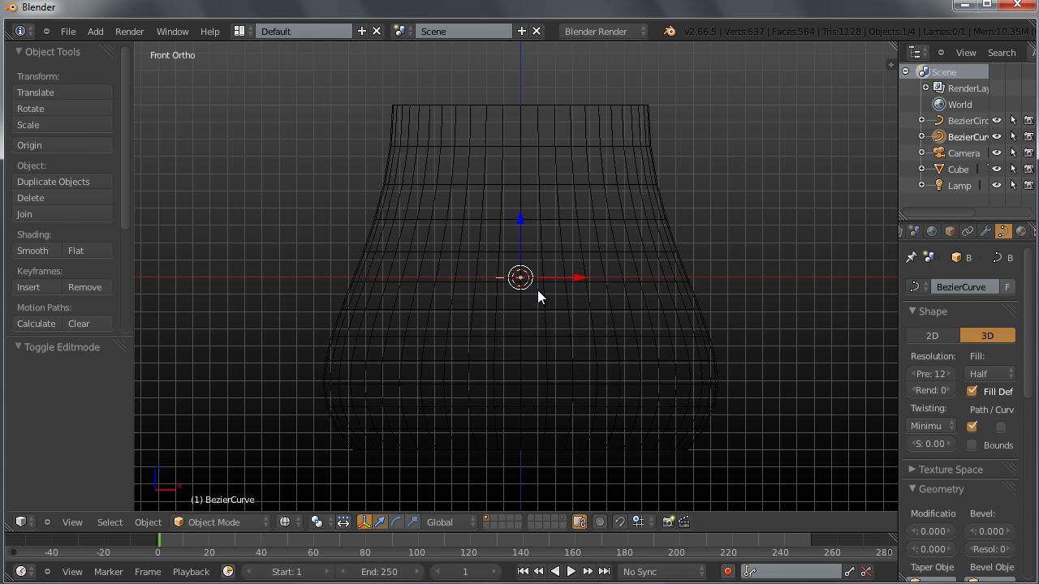
pyautogui.press('r')
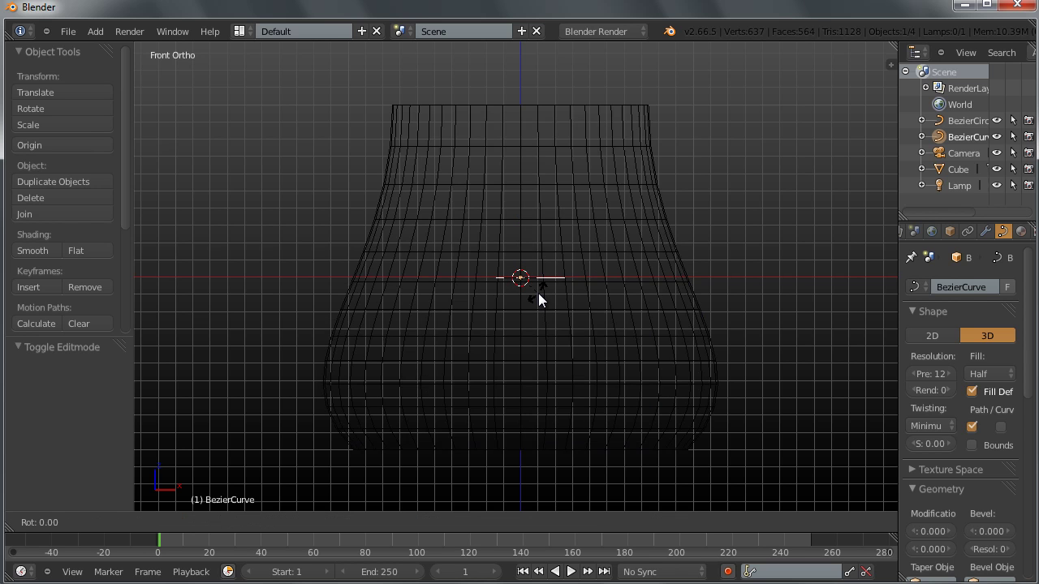
pyautogui.press('x')
pyautogui.write('90')
pyautogui.press('Return')
# Step: Move the profile curve -1 along X and switch the viewport to solid shading
pyautogui.press('g')
pyautogui.press('x')
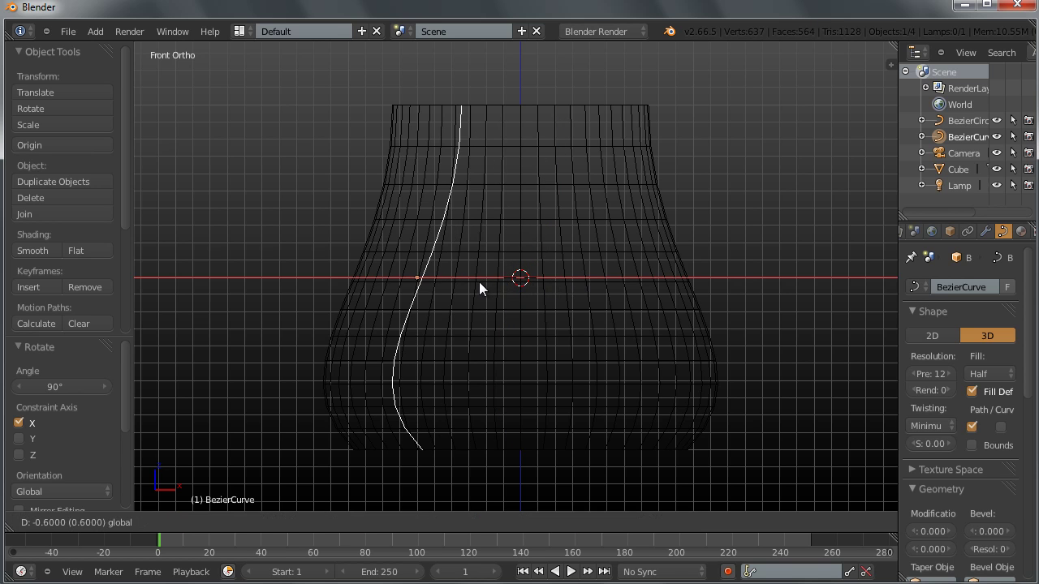
pyautogui.click(407, 306)
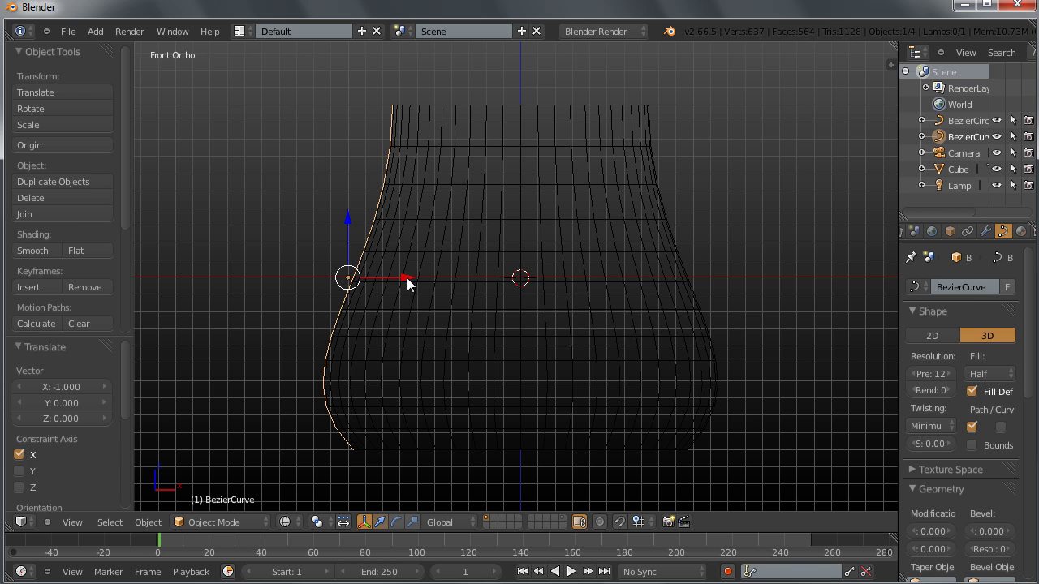
pyautogui.scroll(-2, 422, 291)
pyautogui.scroll(2, 445, 298)
pyautogui.scroll(-1, 447, 300)
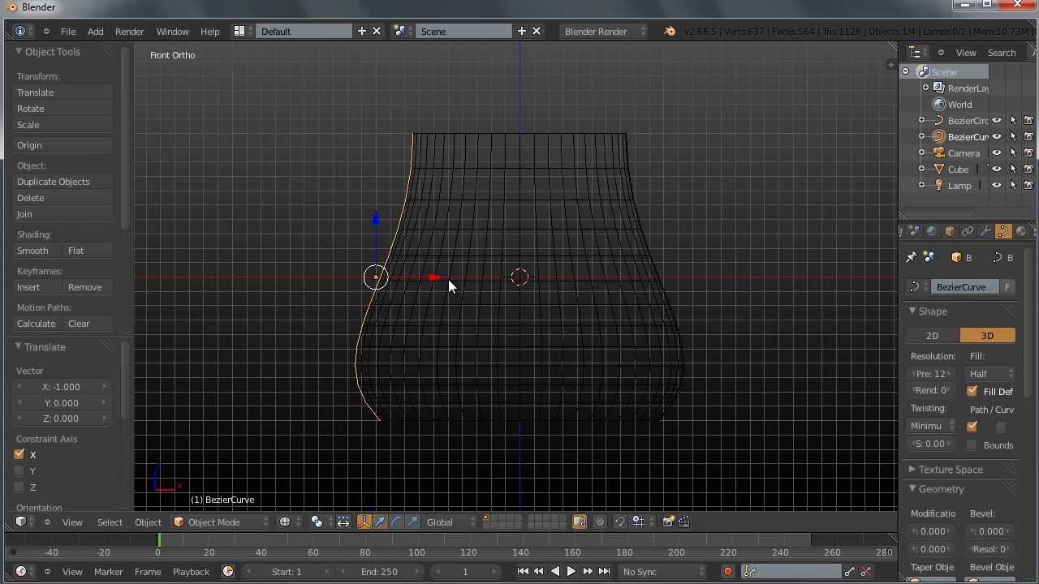
pyautogui.press('z')
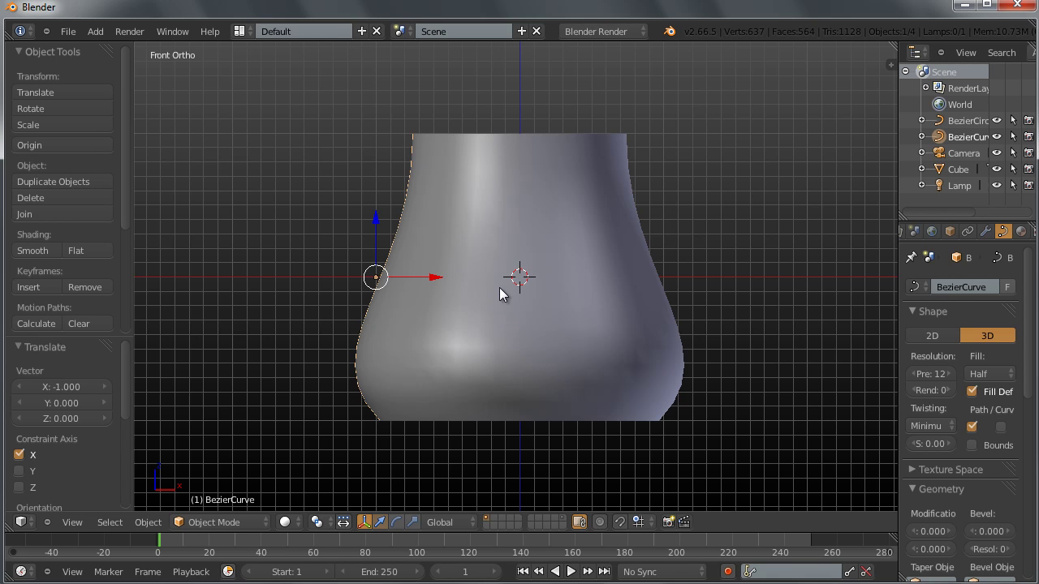
# Step: In Edit Mode, move the bottom control point outward to widen the vase base
pyautogui.press('Tab')
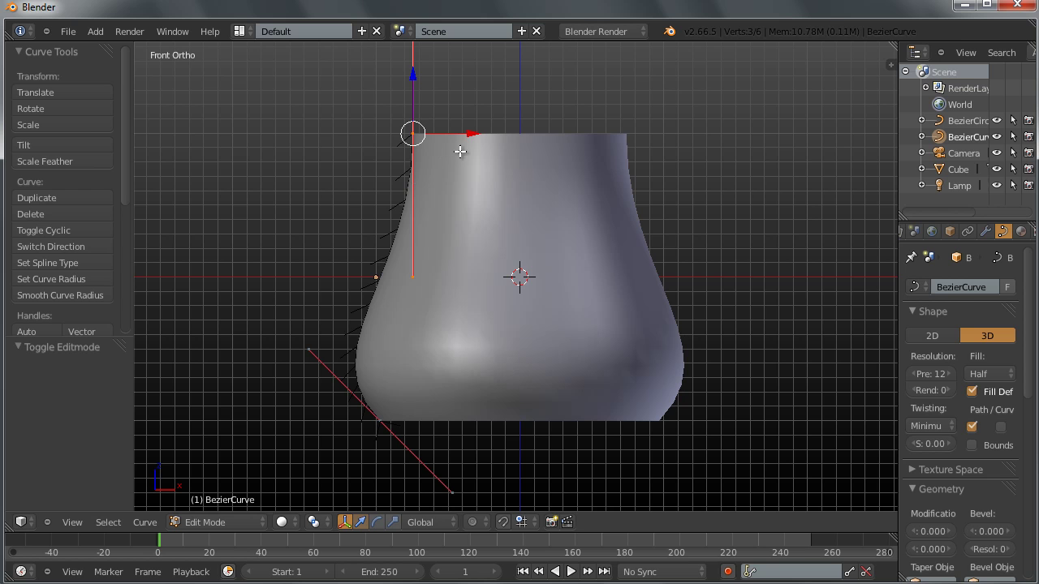
pyautogui.moveTo(461, 134); pyautogui.dragTo(496, 174)
pyautogui.rightClick(378, 420)
pyautogui.press('g')
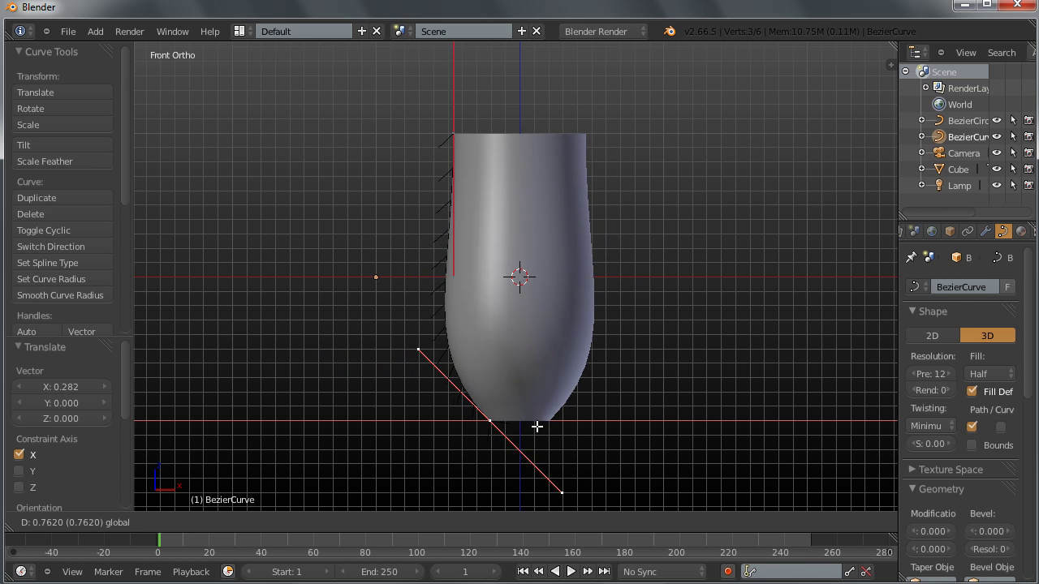
pyautogui.click(455, 431)
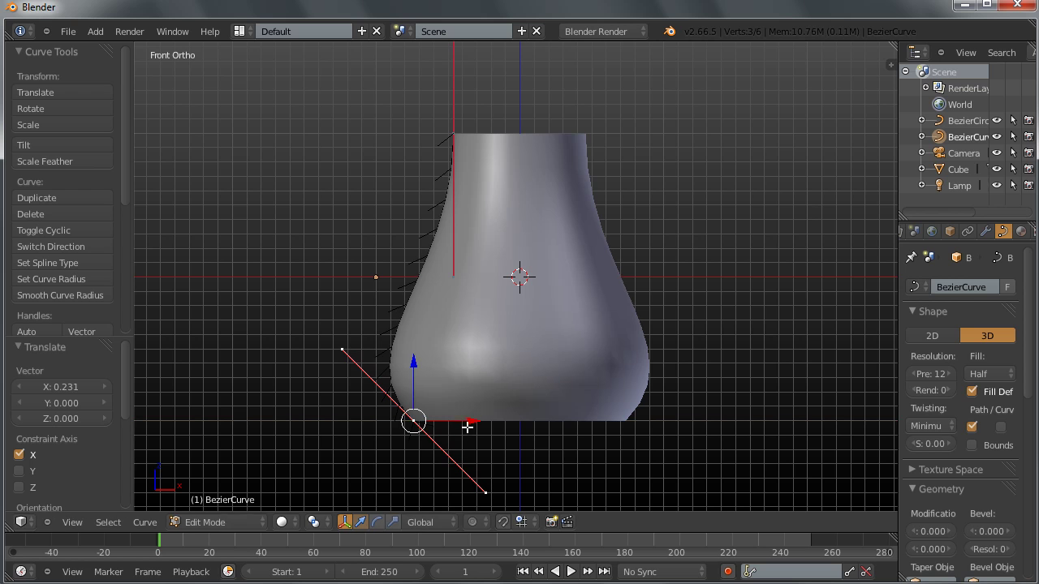
# Step: Slide the top point along X to narrow the neck, then refine the base width along X
pyautogui.rightClick(452, 134)
pyautogui.press('g')
pyautogui.press('x')
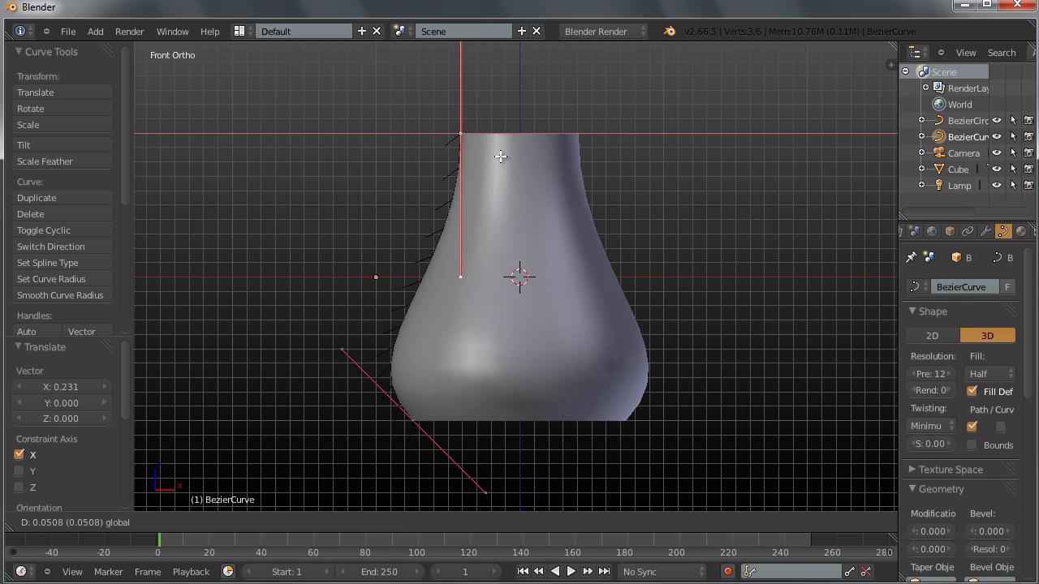
pyautogui.click(523, 162)
pyautogui.rightClick(413, 420)
pyautogui.press('g')
pyautogui.press('x')
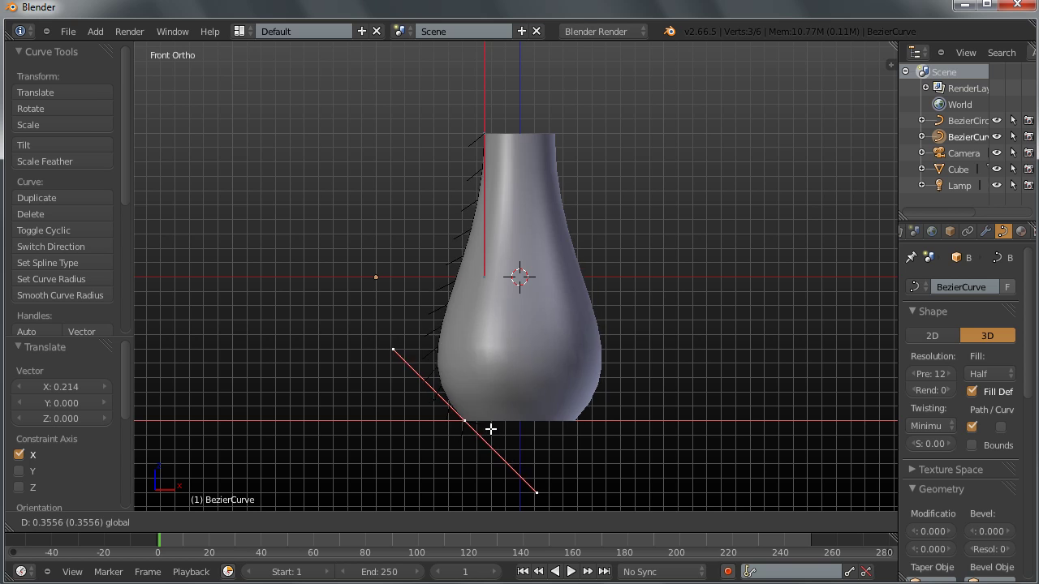
pyautogui.click(476, 430)
# Step: Slide the top point along X to flare the top slightly, then select all profile points
pyautogui.rightClick(500, 146)
pyautogui.click(517, 142)
pyautogui.press('g')
pyautogui.press('x')
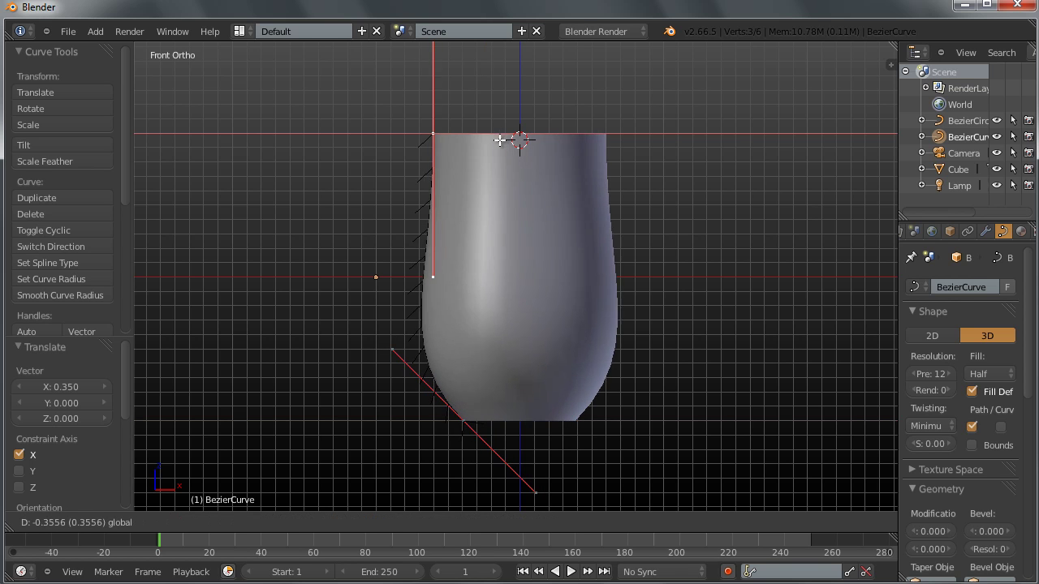
pyautogui.click(515, 354)
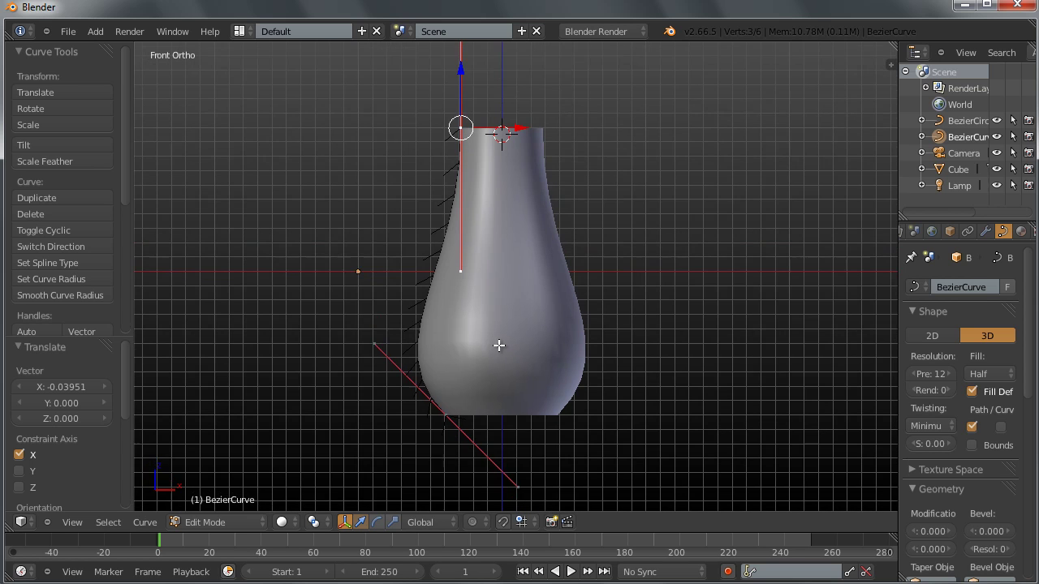
pyautogui.scroll(2, 505, 343)
pyautogui.scroll(-2, 498, 344)
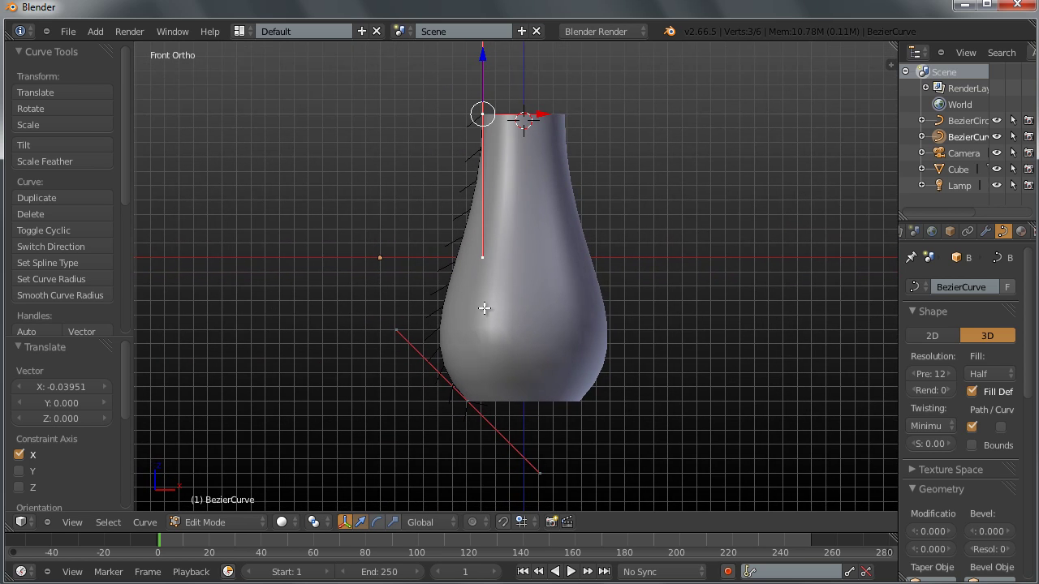
pyautogui.scroll(1, 482, 170)
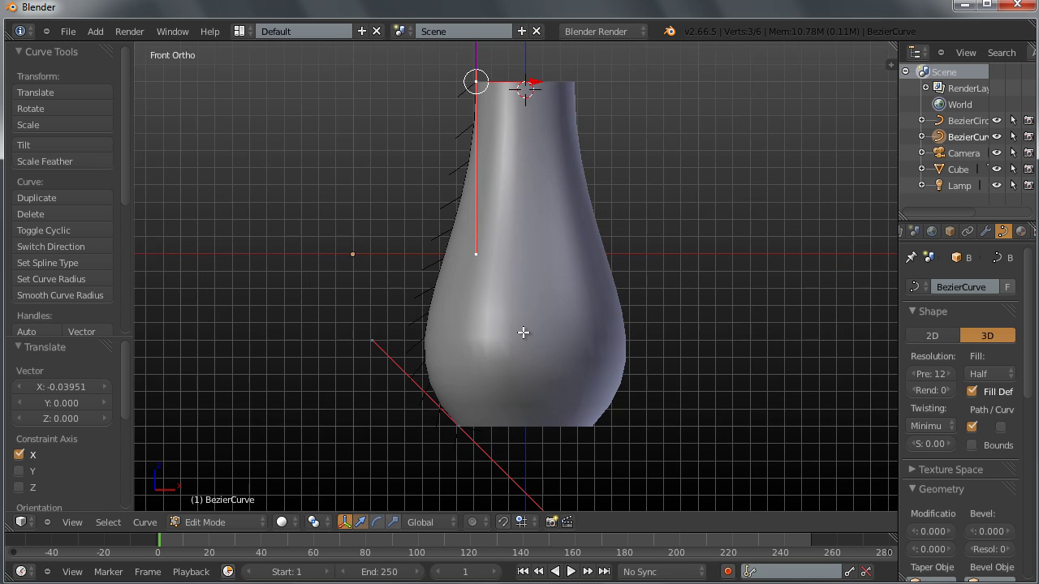
pyautogui.press('a')
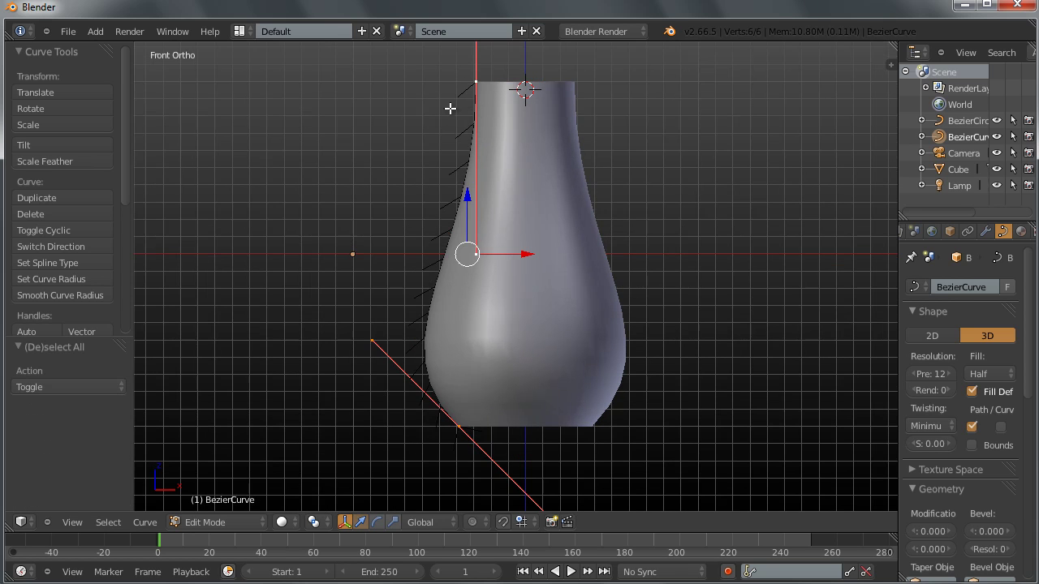
# Step: Subdivide the profile curve and pull the new middle point inward along X
pyautogui.press('w')
pyautogui.click(496, 301)
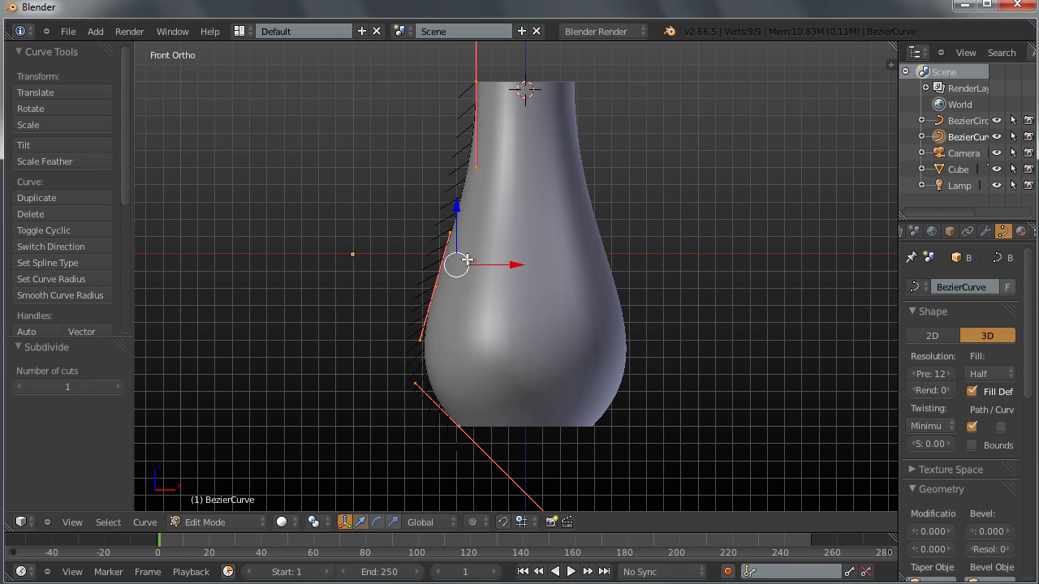
pyautogui.rightClick(436, 285)
pyautogui.press('g')
pyautogui.press('x')
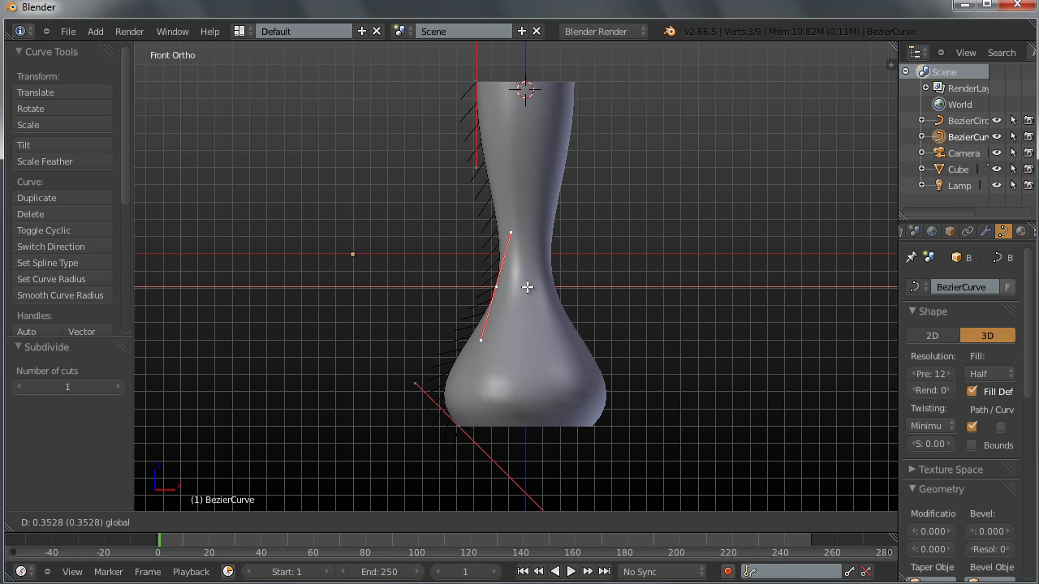
pyautogui.click(520, 288)
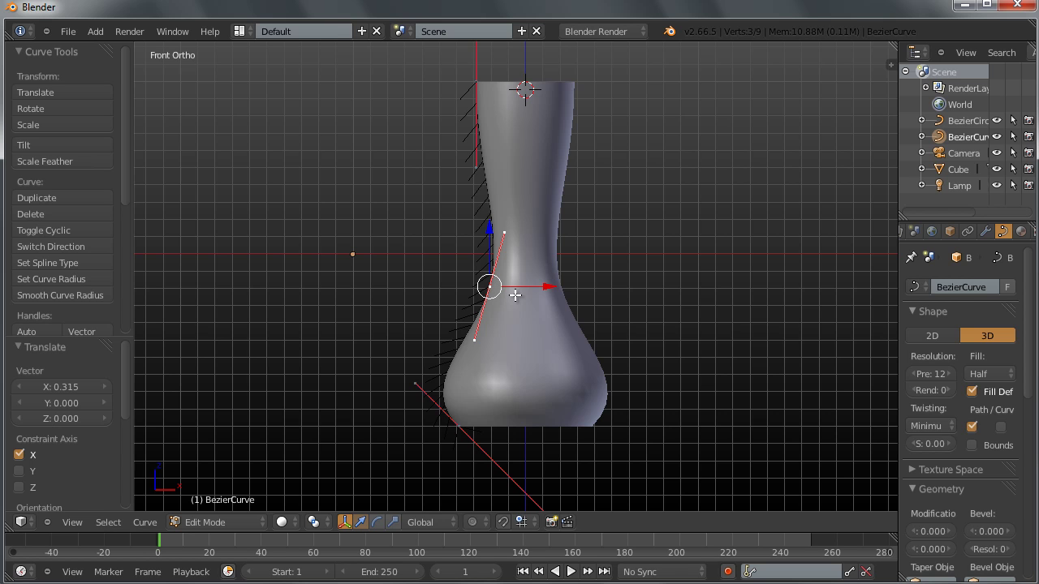
# Step: Give the middle point Vector handles and move its upper handle outward
pyautogui.scroll(1, 515, 300)
pyautogui.press('v')
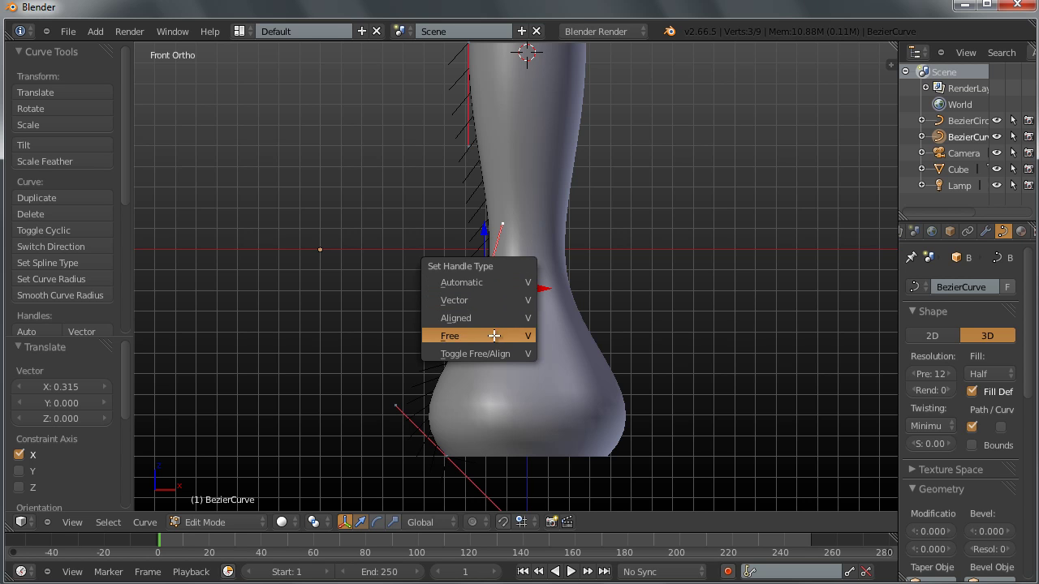
pyautogui.click(492, 302)
pyautogui.scroll(4, 501, 296)
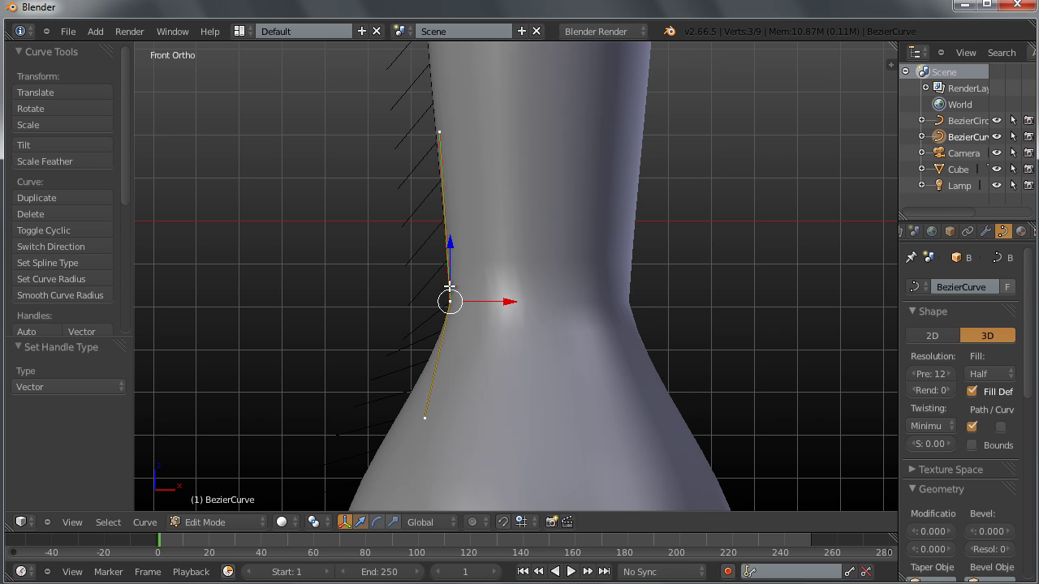
pyautogui.rightClick(435, 135)
pyautogui.press('g')
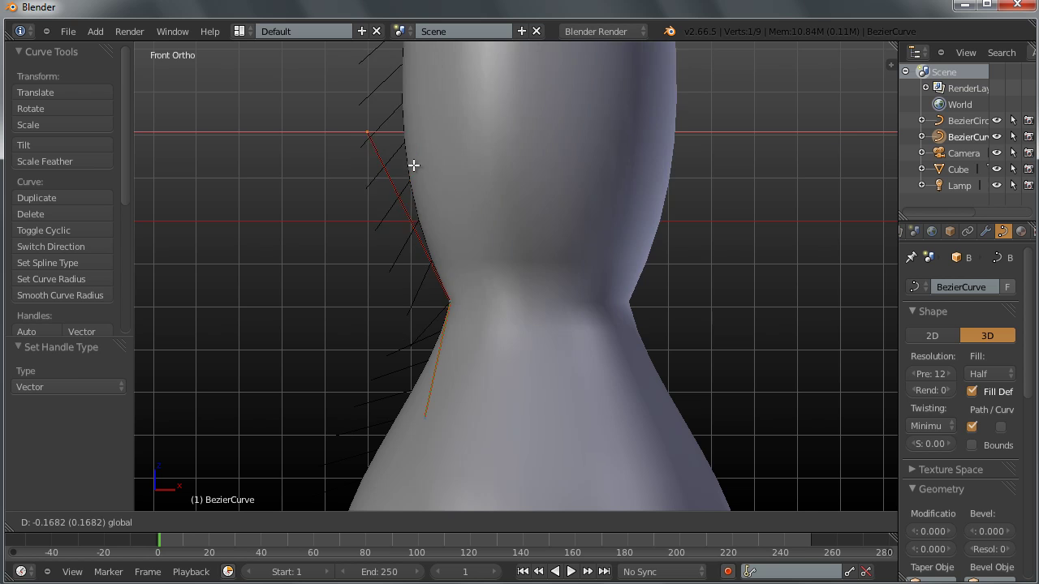
pyautogui.click(364, 185)
pyautogui.scroll(-2, 406, 249)
# Step: Move the lower handle and the middle point along X to widen the bulge at the ridge
pyautogui.rightClick(482, 310)
pyautogui.rightClick(482, 341)
pyautogui.press('g')
pyautogui.press('x')
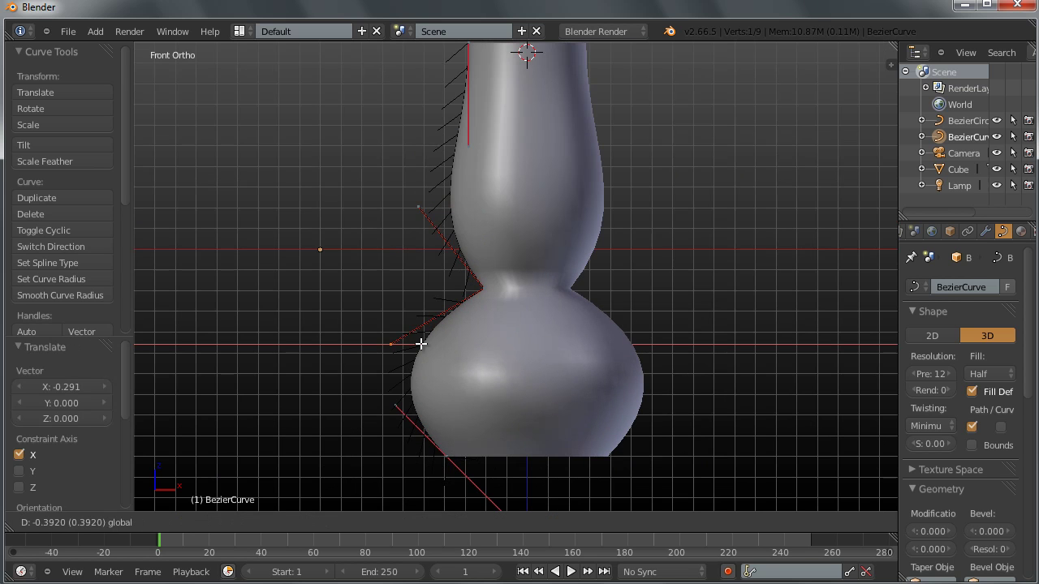
pyautogui.click(407, 235)
pyautogui.rightClick(417, 208)
pyautogui.rightClick(488, 286)
pyautogui.press('g')
pyautogui.press('x')
pyautogui.click(430, 243)
# Step: Slide the upper handle along X to narrow the neck and reposition the lower handle
pyautogui.rightClick(390, 203)
pyautogui.press('g')
pyautogui.press('x')
pyautogui.click(532, 223)
pyautogui.rightClick(325, 346)
pyautogui.press('g')
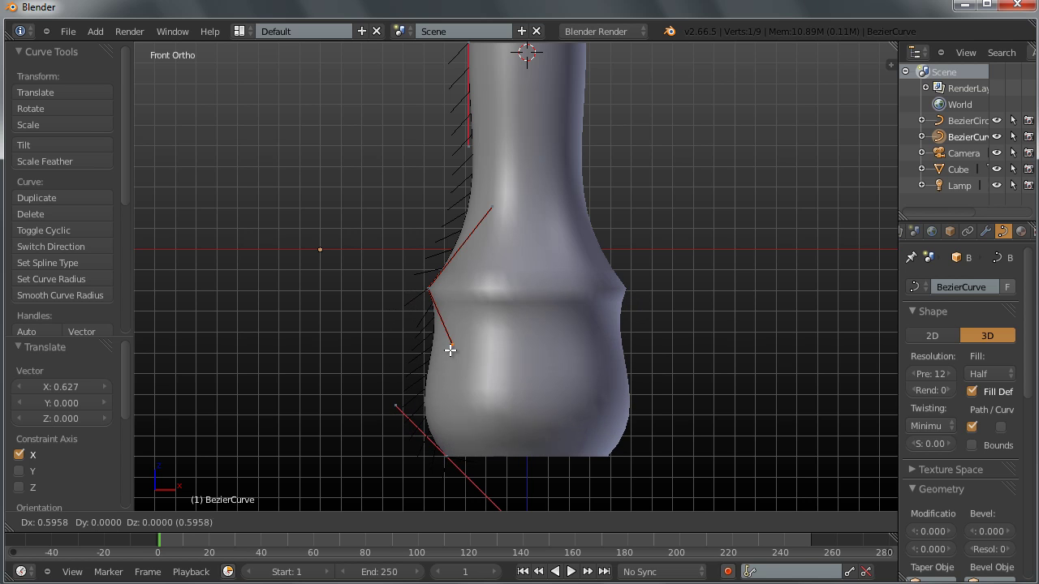
pyautogui.click(447, 343)
pyautogui.scroll(-2, 454, 365)
pyautogui.keyDown('shift'); pyautogui.moveTo(466, 395); pyautogui.dragTo(440, 280, button='middle'); pyautogui.keyUp('shift')
# Step: Move the lower control point to taper the base and slide the upper point along X
pyautogui.rightClick(440, 284)
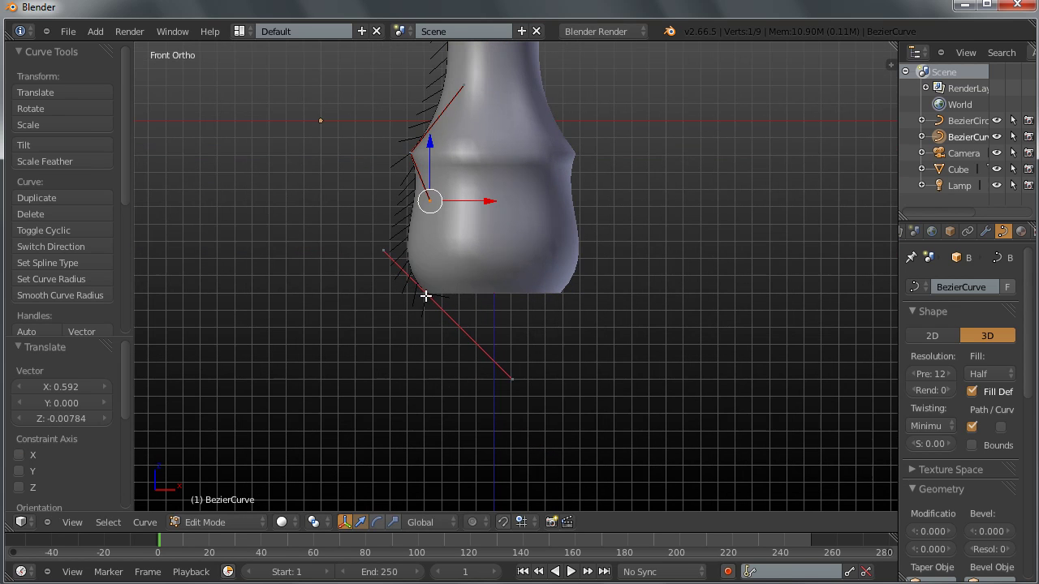
pyautogui.press('g')
pyautogui.click(511, 300)
pyautogui.scroll(-2, 533, 271)
pyautogui.scroll(3, 541, 284)
pyautogui.keyDown('shift'); pyautogui.scroll(4, 535, 276); pyautogui.keyUp('shift')
pyautogui.rightClick(465, 168)
pyautogui.press('g')
pyautogui.press('x')
pyautogui.click(497, 165)
pyautogui.scroll(4, 454, 268)
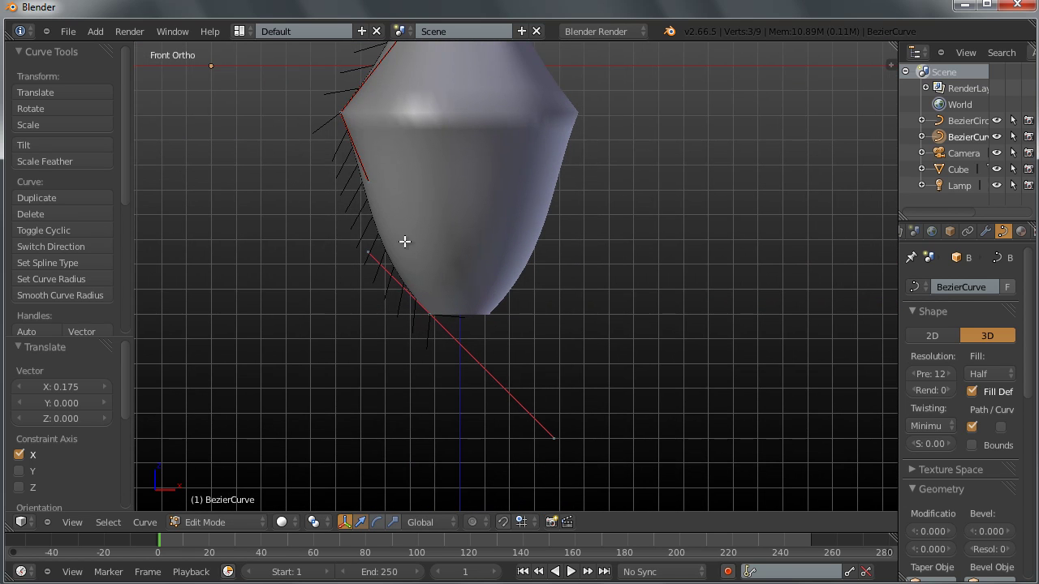
# Step: Give the profile's bottom control point sharp, straight handles
pyautogui.click(429, 315)
pyautogui.rightClick(429, 315)
pyautogui.press('v')
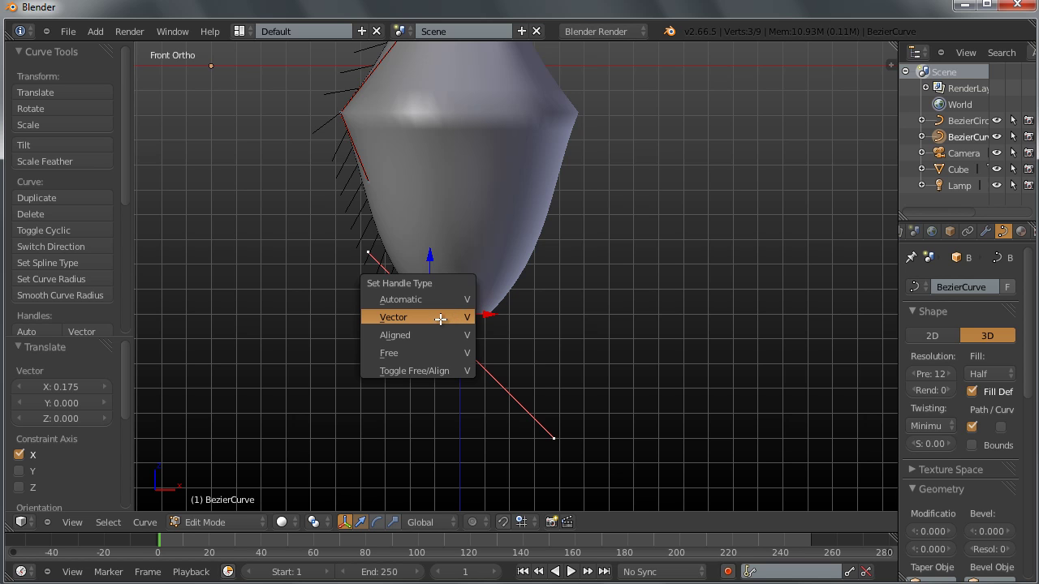
pyautogui.click(440, 318)
# Step: Check the base from the front view and move the bottom point with an axis-constrained move
pyautogui.scroll(4, 444, 341)
pyautogui.scroll(-2, 407, 370)
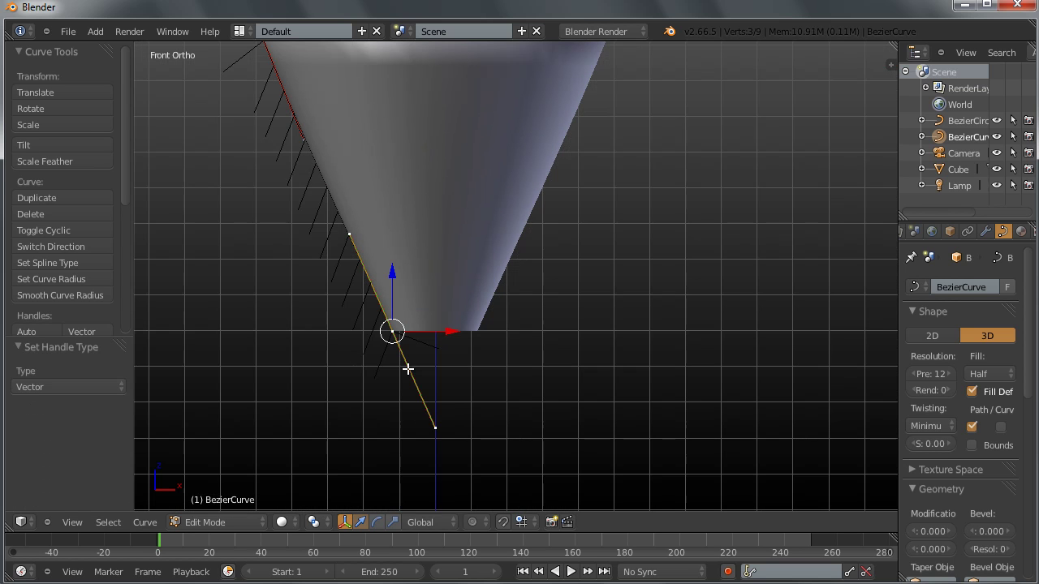
pyautogui.moveTo(441, 351); pyautogui.dragTo(458, 304, button='middle')
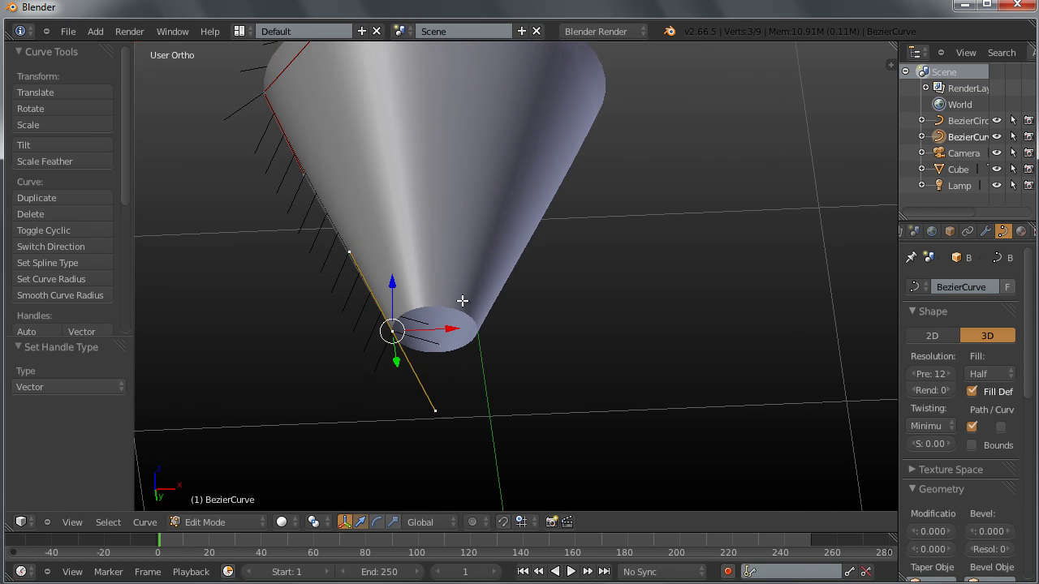
pyautogui.press('KP_1')
pyautogui.scroll(6, 420, 277)
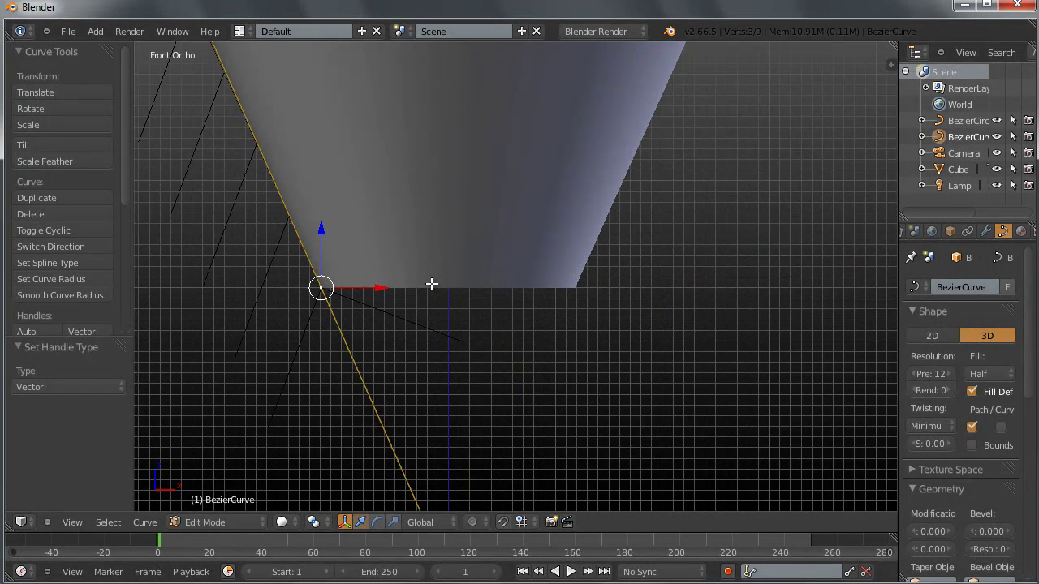
pyautogui.keyDown('ctrl'); pyautogui.click(431, 283); pyautogui.keyUp('ctrl')
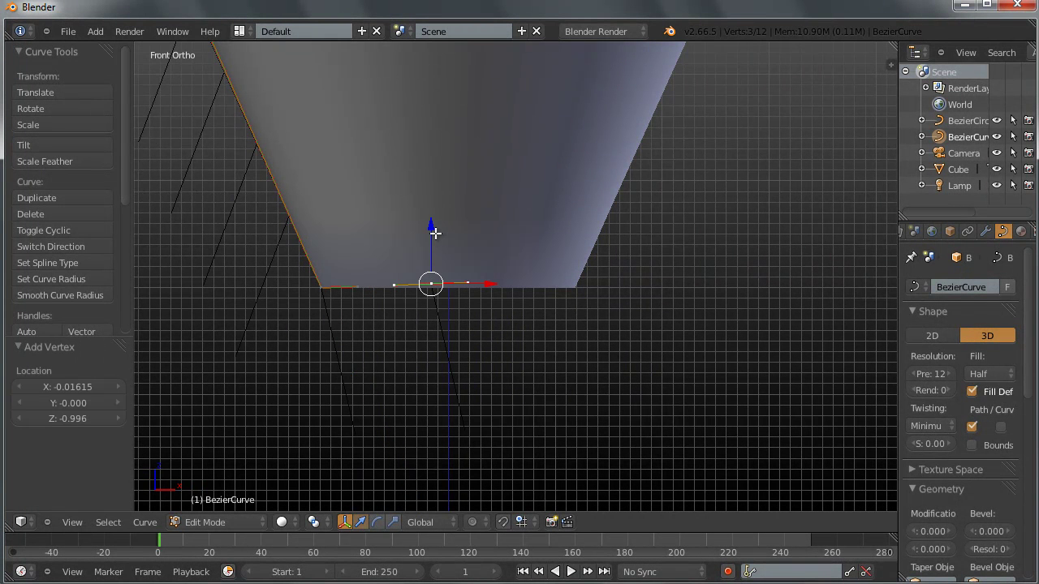
pyautogui.press('g')
pyautogui.press('z')
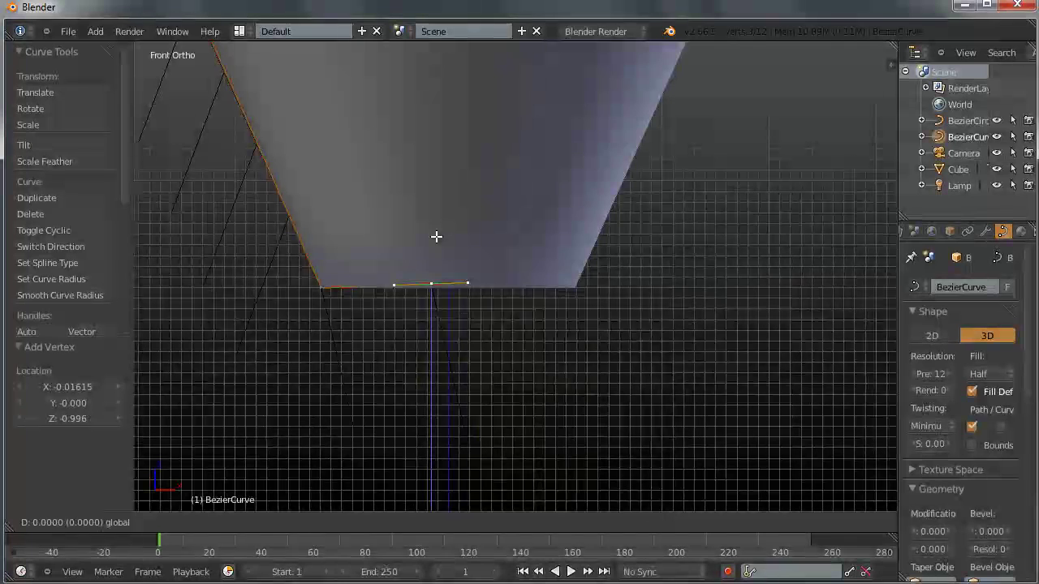
pyautogui.scroll(3, 437, 235)
pyautogui.press('x')
pyautogui.click(399, 303)
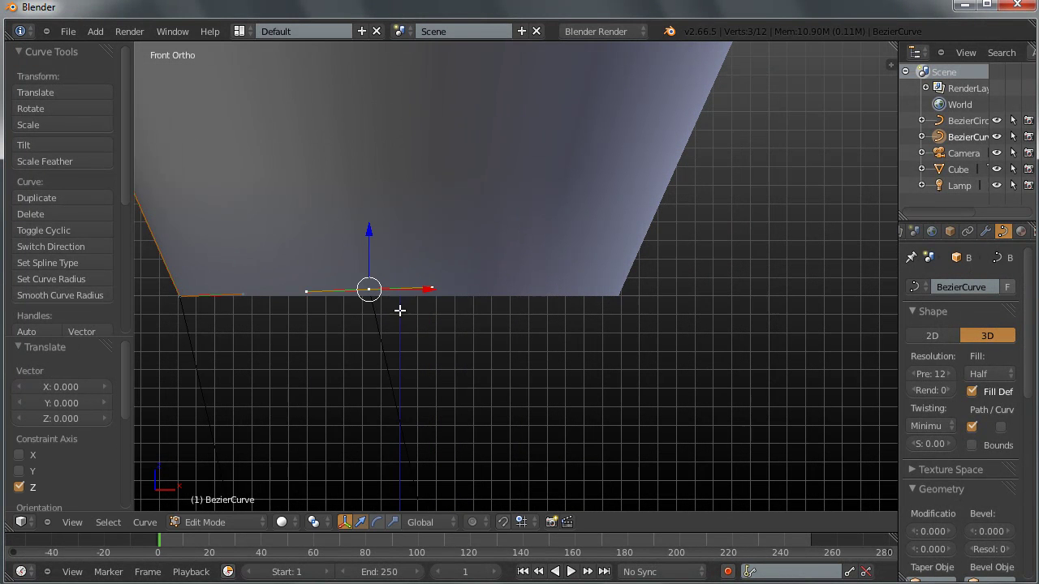
# Step: With snapping on, nudge the bottom points 0.010 along X and level them at zero height
pyautogui.click(504, 522)
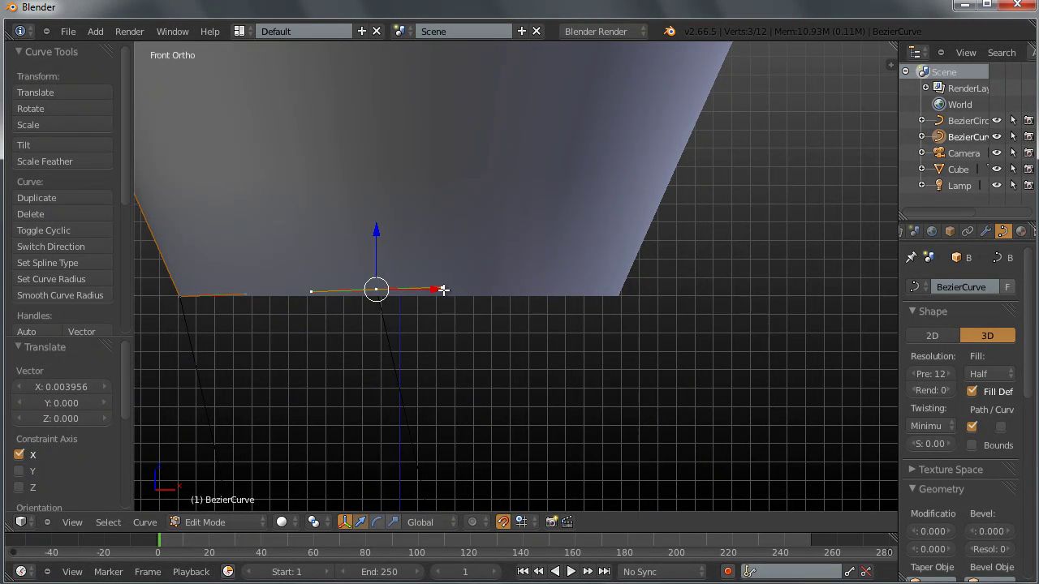
pyautogui.moveTo(437, 290); pyautogui.dragTo(453, 289)
pyautogui.moveTo(399, 243)
pyautogui.mouseDown()
pyautogui.moveTo(399, 258)
pyautogui.moveTo(403, 248)
pyautogui.mouseUp()
pyautogui.keyDown('shift'); pyautogui.moveTo(401, 306); pyautogui.dragTo(413, 281, button='middle'); pyautogui.keyUp('shift')
# Step: Shift the base corner point along X and push the next point up outward into a bulge
pyautogui.rightClick(408, 279)
pyautogui.moveTo(461, 280); pyautogui.dragTo(394, 280)
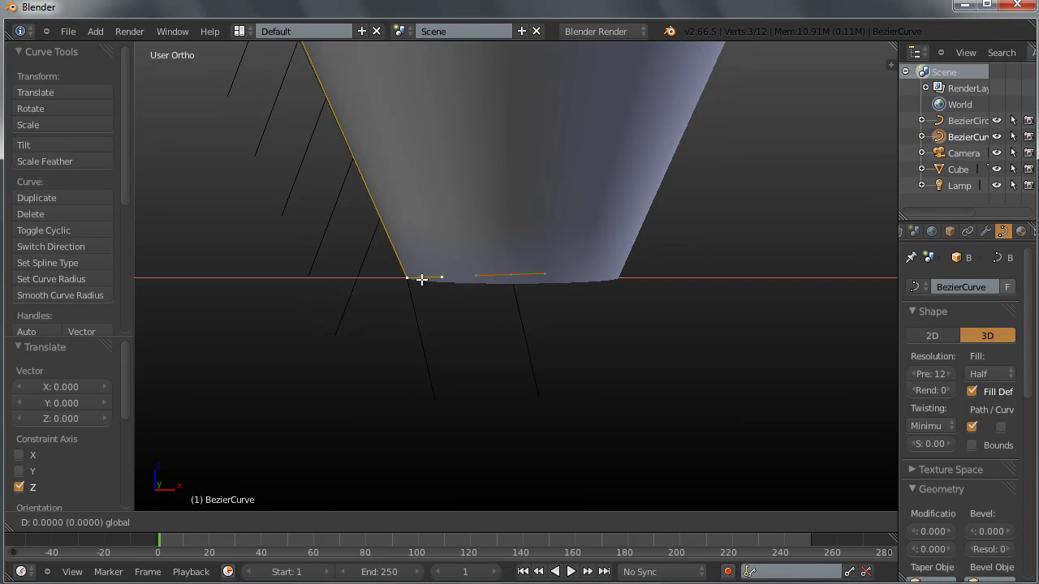
pyautogui.rightClick(382, 282)
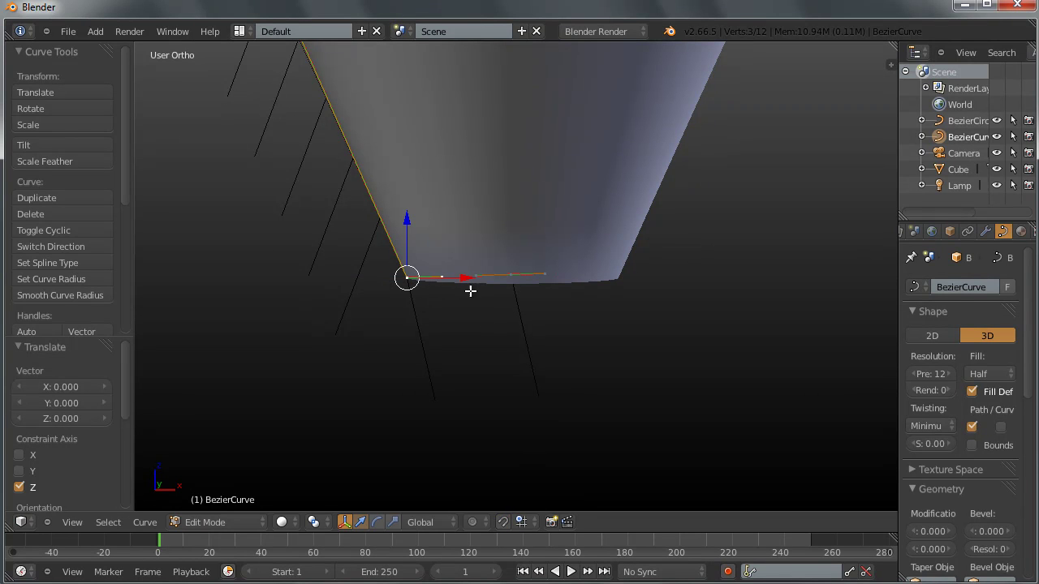
pyautogui.moveTo(455, 278); pyautogui.dragTo(395, 278)
pyautogui.moveTo(406, 284); pyautogui.dragTo(442, 410, button='middle')
pyautogui.rightClick(404, 261)
pyautogui.moveTo(420, 260); pyautogui.dragTo(556, 284)
pyautogui.scroll(-5, 555, 325)
# Step: Give the left bulge control point Automatic handles for a smooth curve
pyautogui.rightClick(420, 234)
pyautogui.scroll(-3, 483, 251)
pyautogui.scroll(5, 487, 258)
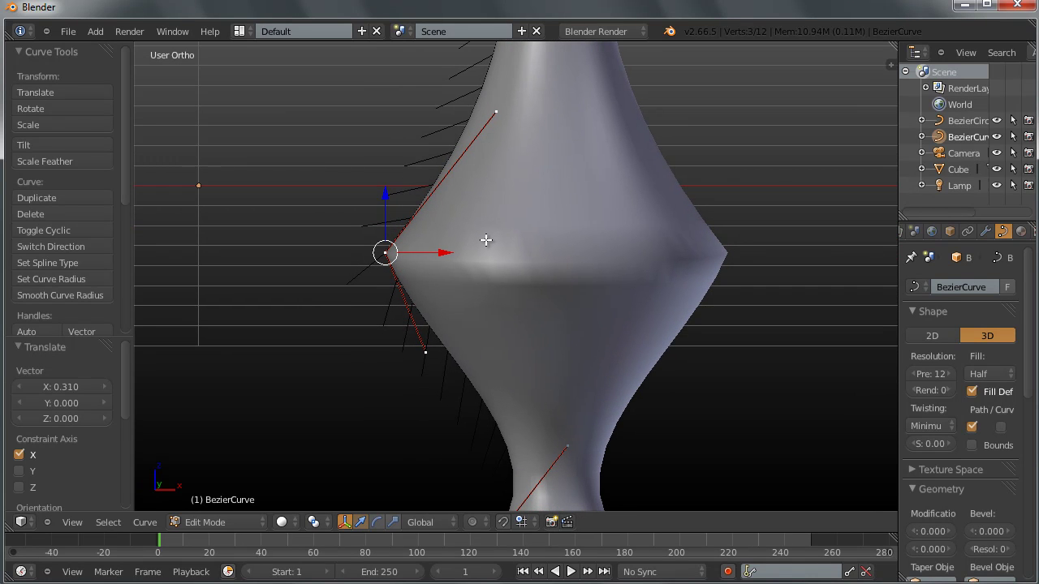
pyautogui.press('v')
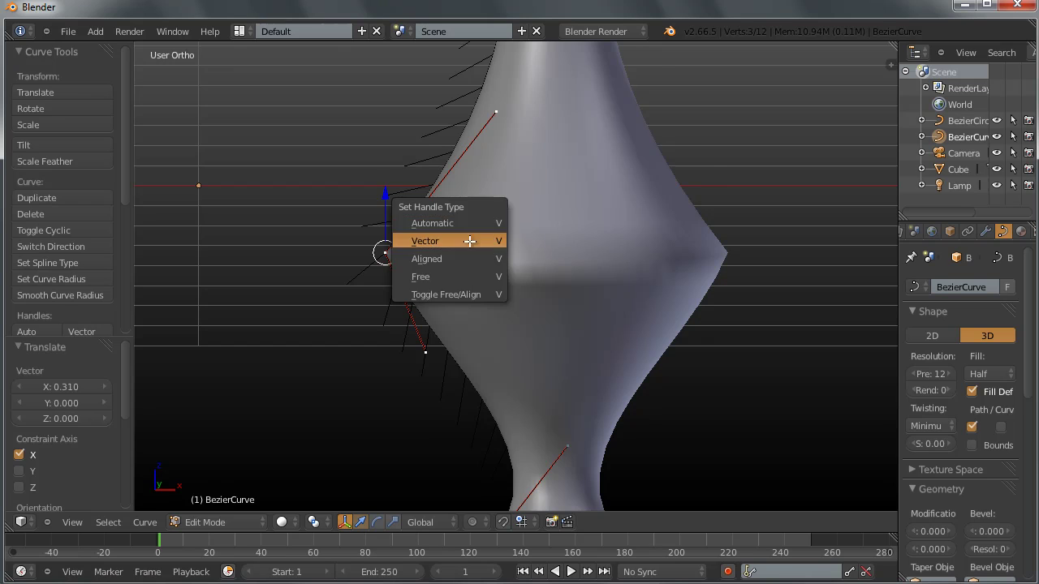
pyautogui.click(467, 221)
pyautogui.scroll(-4, 459, 243)
# Step: Push the bulge point outward to X 0.282 and raise it with X/Z-constrained moves
pyautogui.press('g')
pyautogui.press('x')
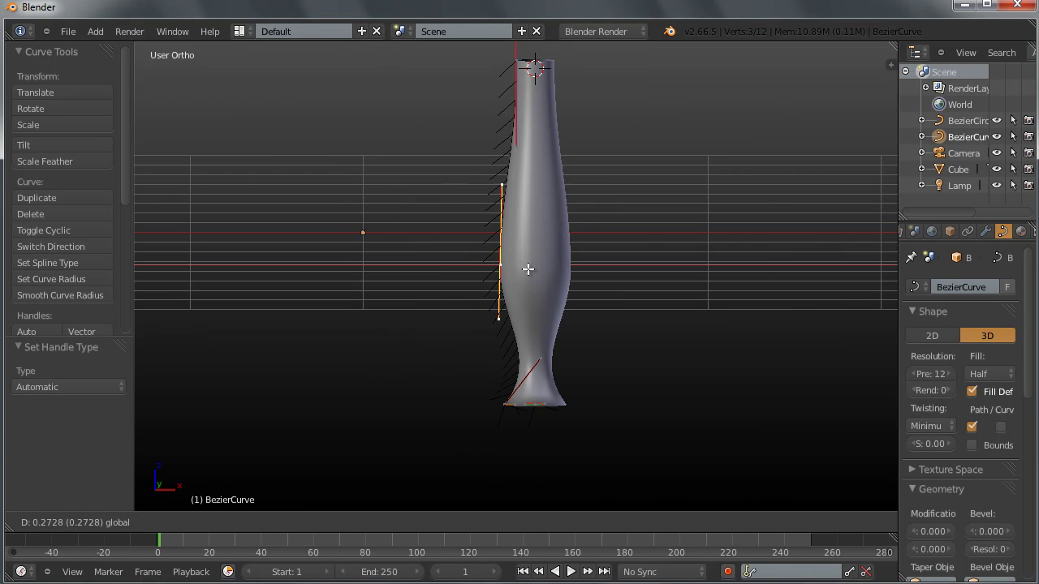
pyautogui.click(487, 236)
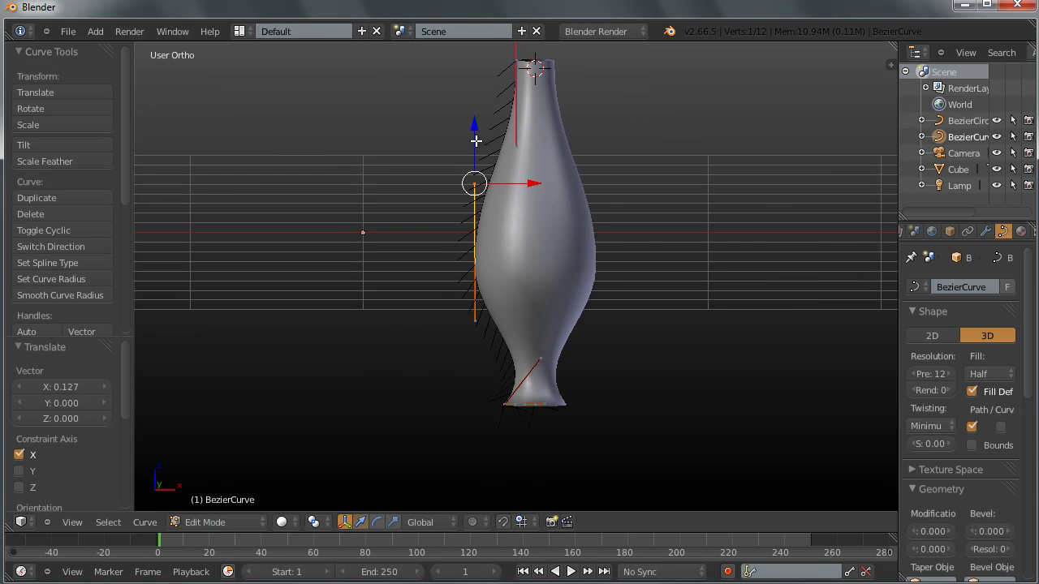
pyautogui.press('g')
pyautogui.press('z')
pyautogui.click(490, 195)
pyautogui.press('g')
pyautogui.press('x')
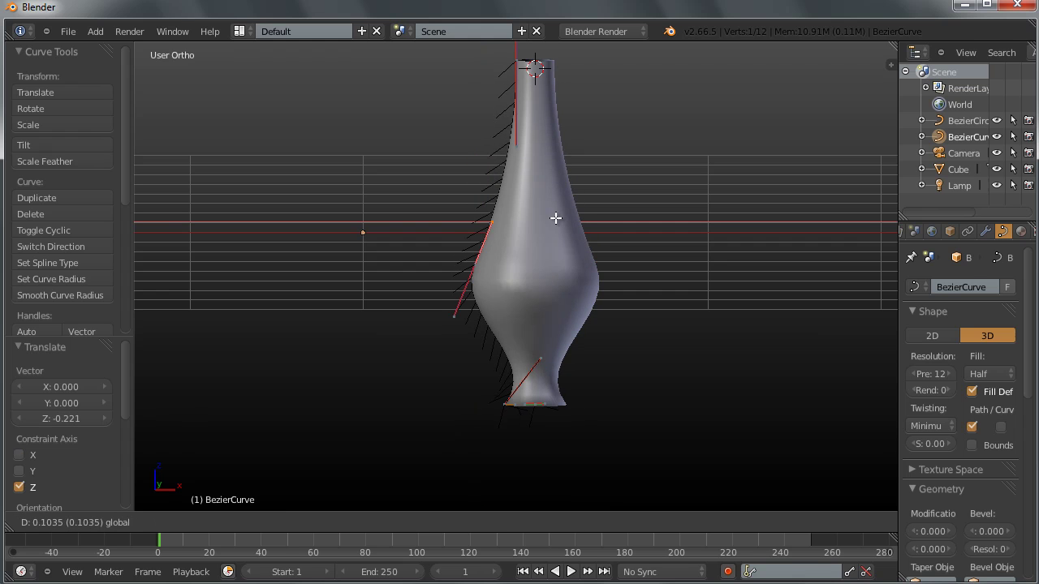
pyautogui.click(582, 241)
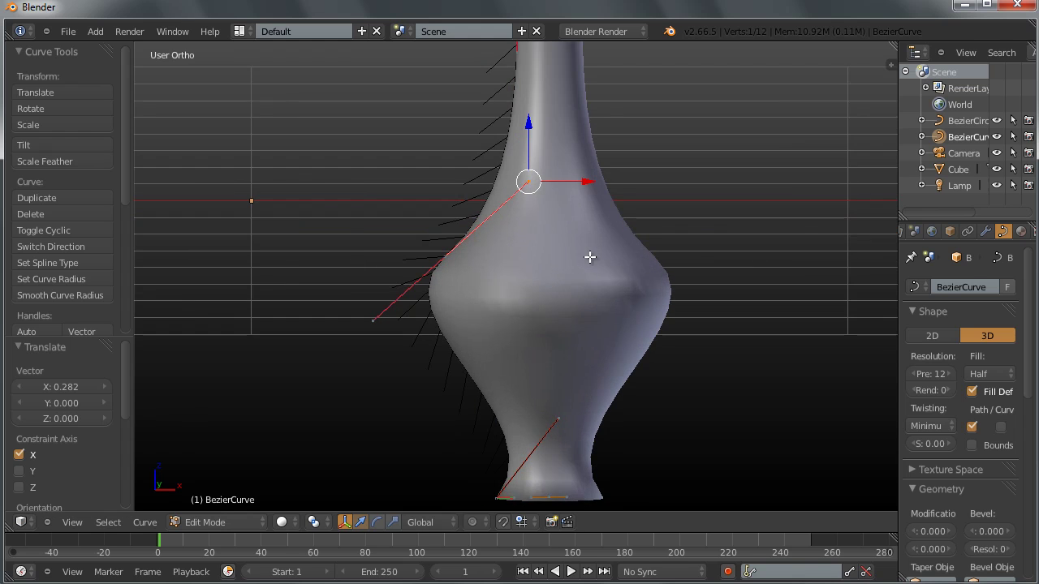
pyautogui.press('g')
pyautogui.press('z')
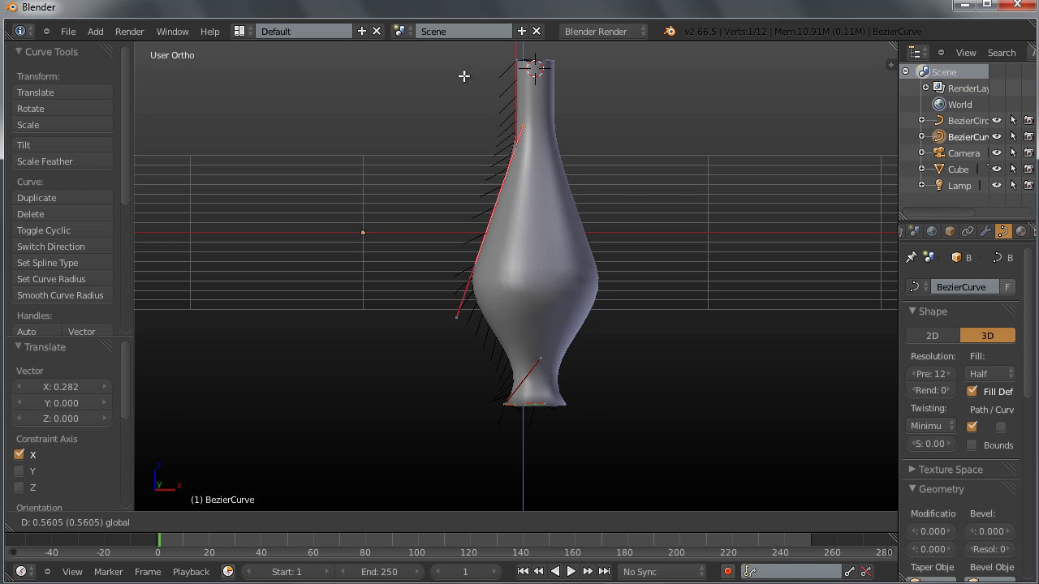
pyautogui.click(463, 78)
# Step: Lower the shoulder point and pull it inward, ending with a -0.174 shift along X
pyautogui.press('g')
pyautogui.press('z')
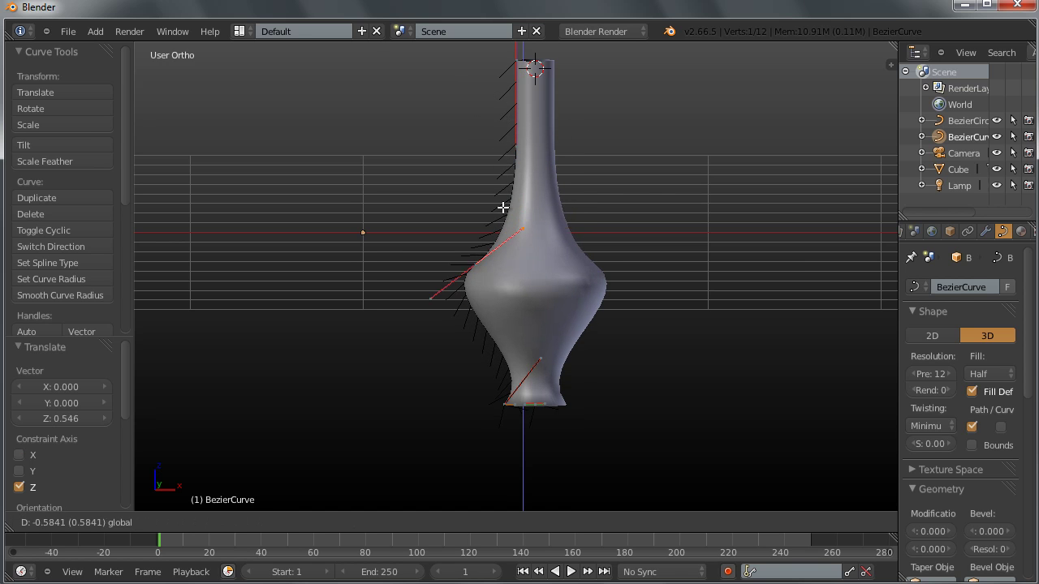
pyautogui.click(503, 208)
pyautogui.press('g')
pyautogui.press('x')
pyautogui.click(536, 234)
pyautogui.press('g')
pyautogui.press('x')
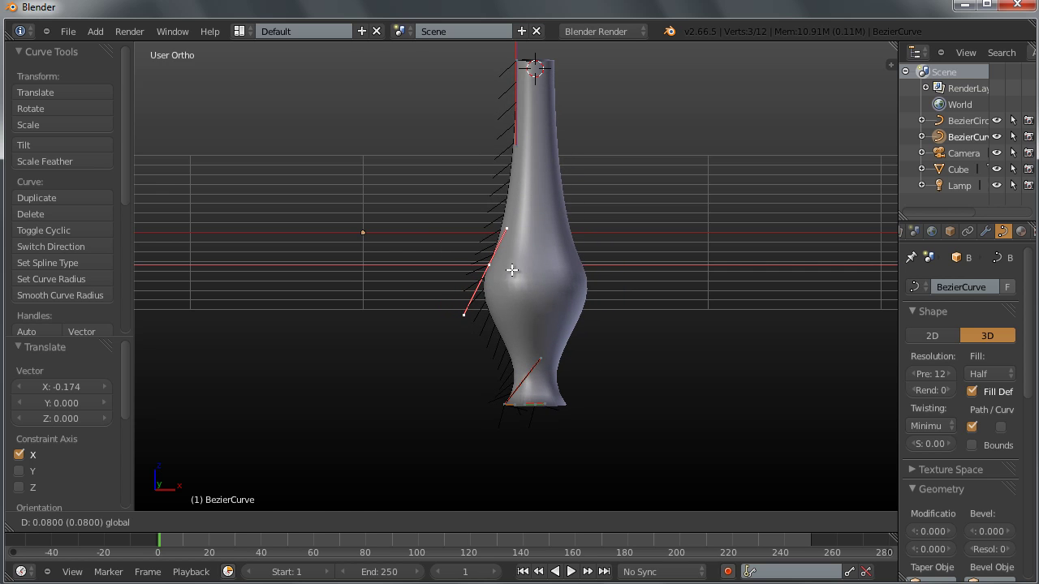
pyautogui.click(508, 271)
pyautogui.keyDown('shift'); pyautogui.scroll(3, 516, 191); pyautogui.keyUp('shift')
# Step: Lower the rim point 0.212 to shorten the neck and view the vase from the front
pyautogui.rightClick(508, 188)
pyautogui.press('g')
pyautogui.press('z')
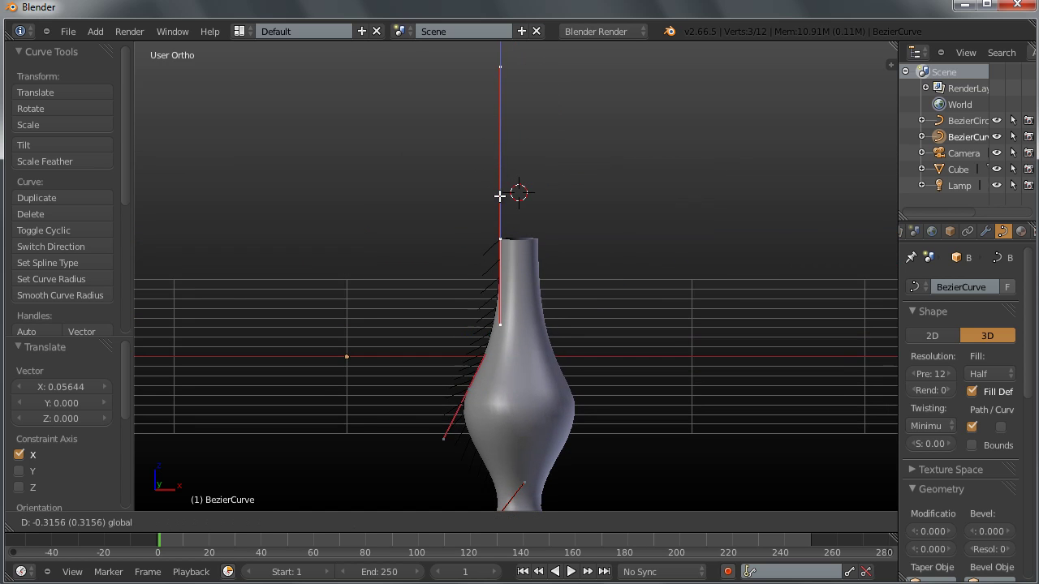
pyautogui.click(527, 304)
pyautogui.press('KP_1')
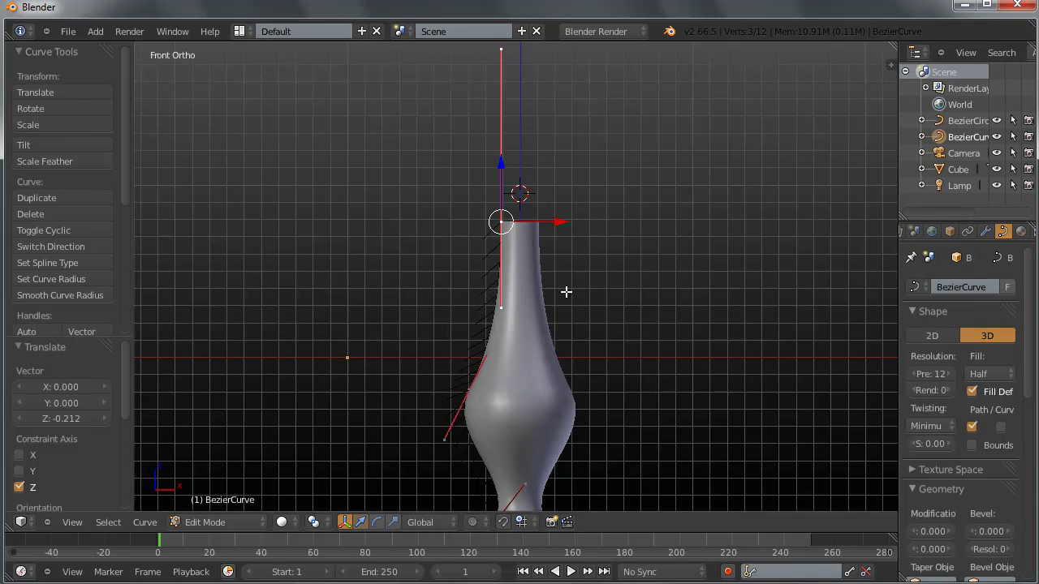
pyautogui.keyDown('shift'); pyautogui.scroll(-4, 598, 222); pyautogui.keyUp('shift')
pyautogui.keyDown('shift'); pyautogui.scroll(1, 557, 294); pyautogui.keyUp('shift')
pyautogui.scroll(2, 558, 293)
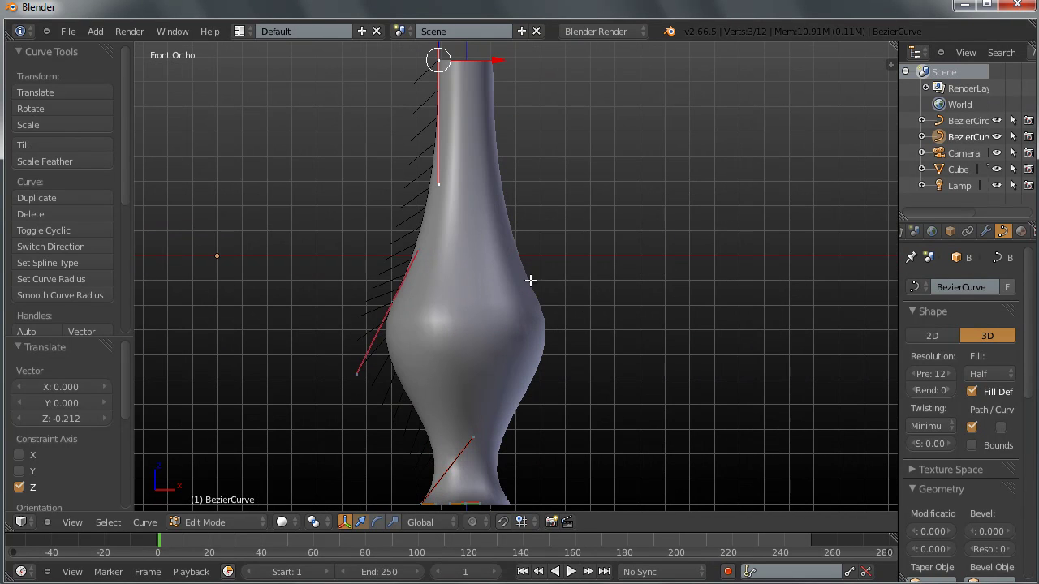
pyautogui.scroll(1, 535, 174)
pyautogui.scroll(-3, 518, 281)
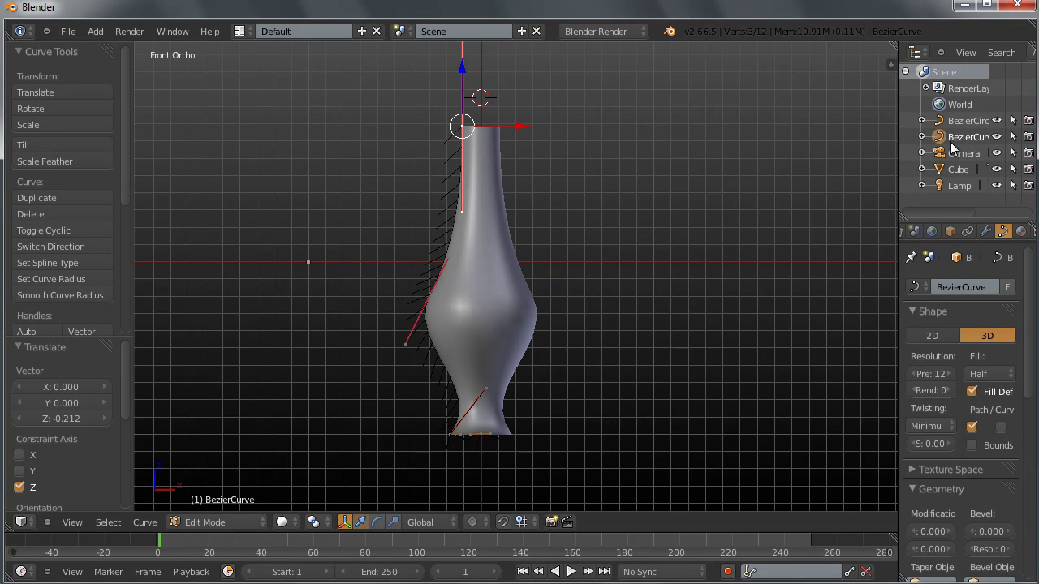
# Step: Back in Object Mode, enable Wire display on BezierCircle and view the vase from slightly above
pyautogui.press('Tab')
pyautogui.rightClick(510, 299)
pyautogui.click(949, 233)
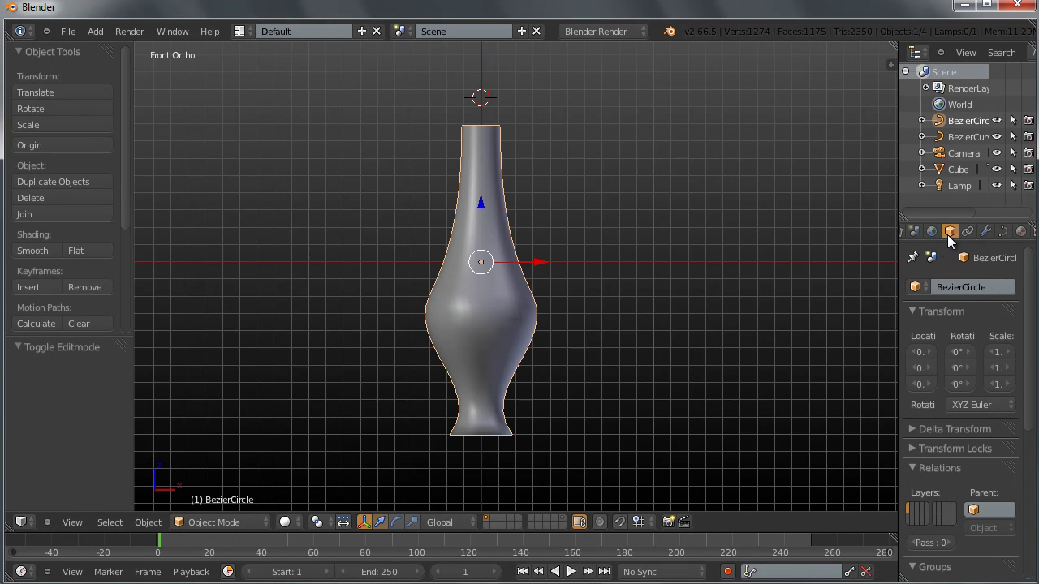
pyautogui.scroll(-4, 942, 453)
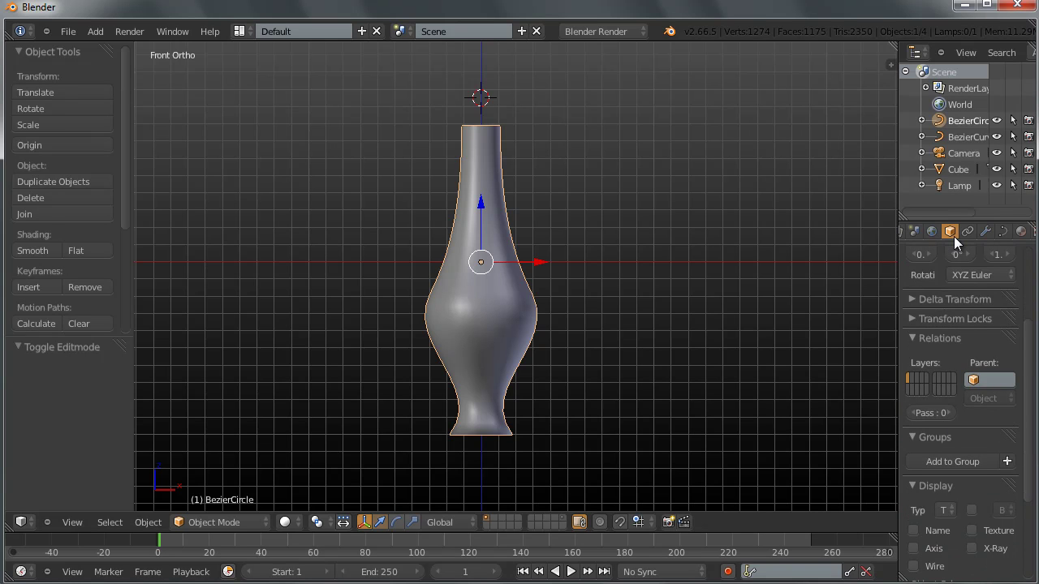
pyautogui.scroll(-2, 925, 488)
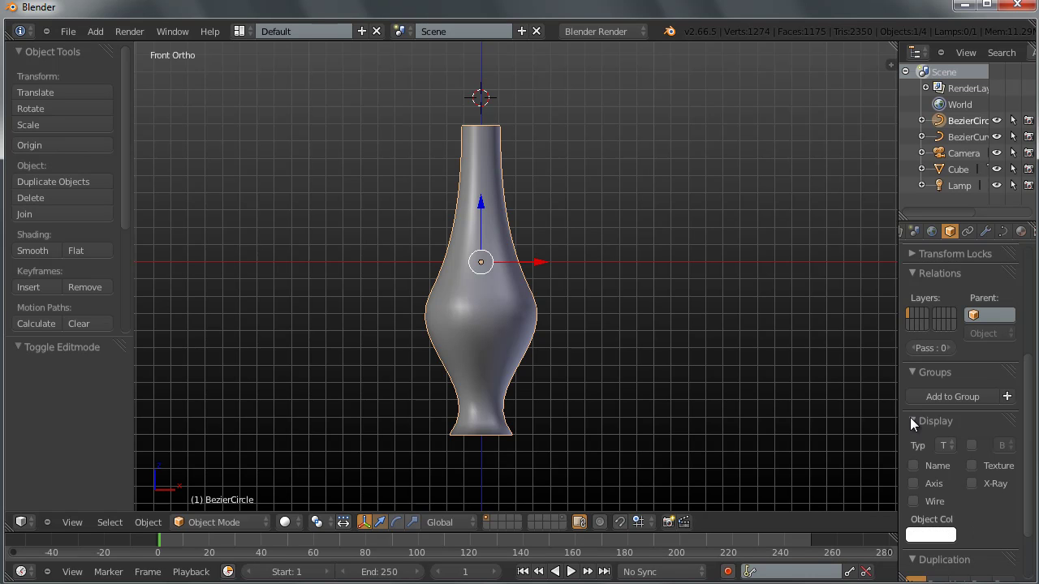
pyautogui.click(913, 502)
pyautogui.scroll(2, 540, 352)
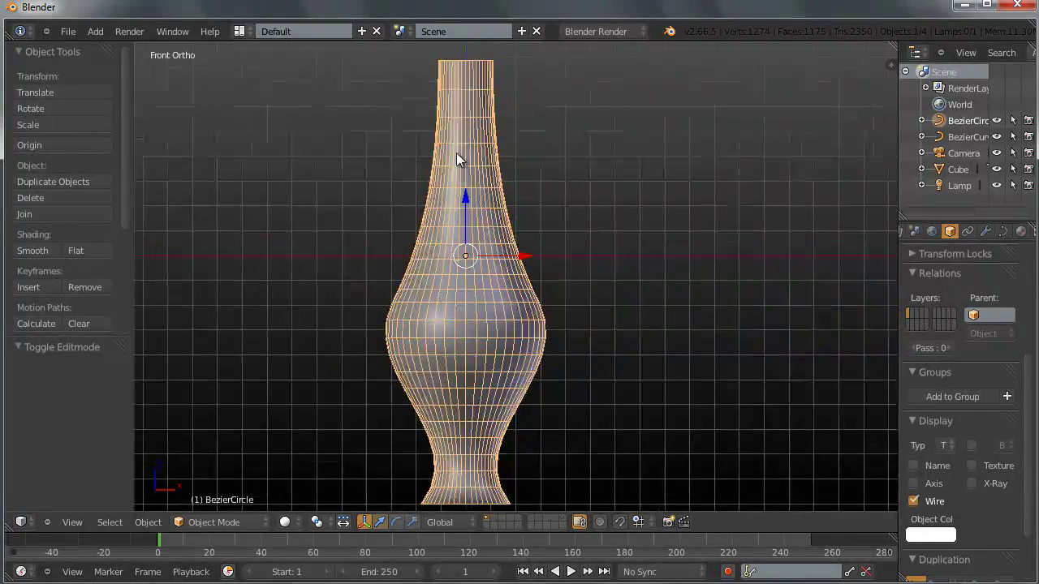
pyautogui.scroll(-1, 459, 174)
pyautogui.moveTo(442, 298); pyautogui.dragTo(482, 183, button='middle')
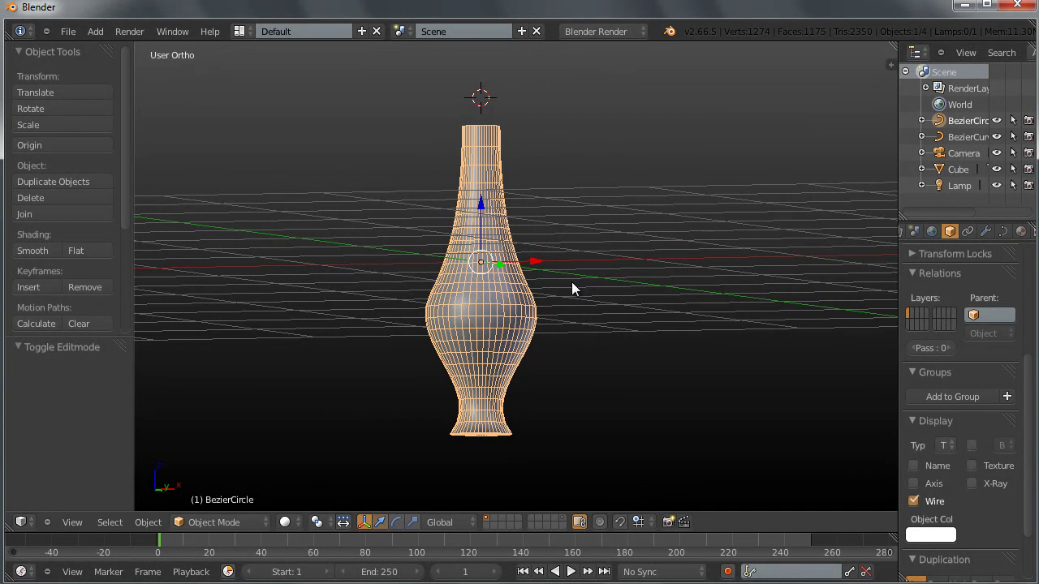
# Step: Lower the vase's Preview Resolution U, settling at 9, for a coarser mesh
pyautogui.click(1002, 232)
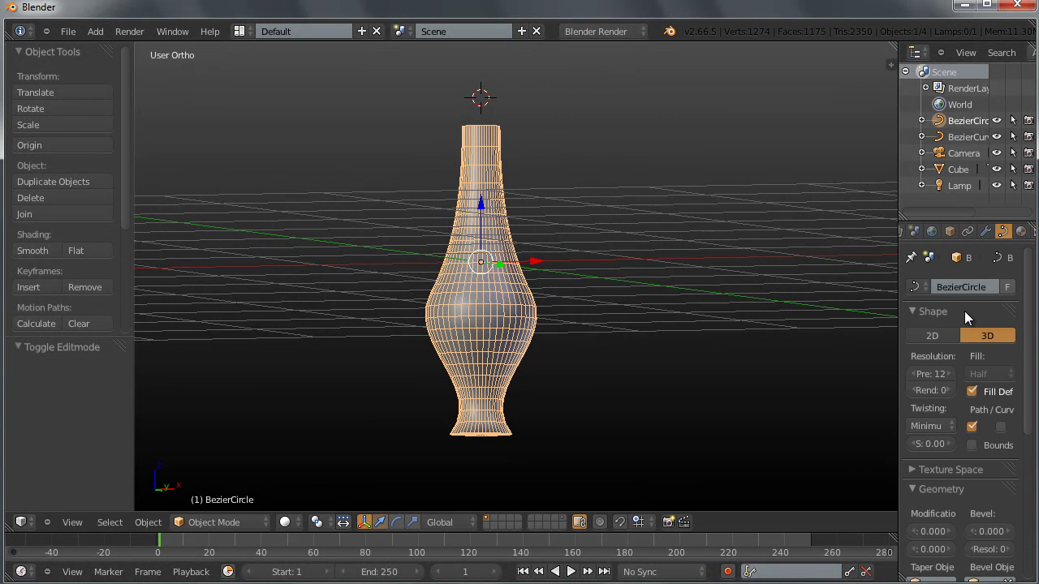
pyautogui.moveTo(937, 369); pyautogui.dragTo(917, 383)
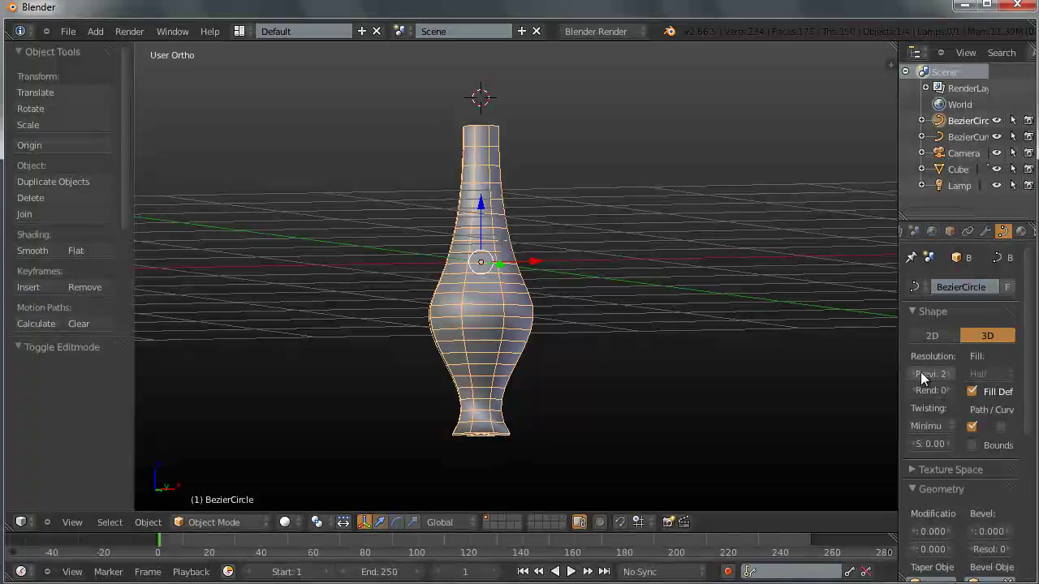
pyautogui.moveTo(922, 374)
pyautogui.mouseDown()
pyautogui.moveTo(931, 381)
pyautogui.moveTo(922, 387)
pyautogui.moveTo(930, 378)
pyautogui.moveTo(934, 387)
pyautogui.moveTo(925, 392)
pyautogui.mouseUp()
pyautogui.moveTo(619, 375); pyautogui.dragTo(442, 335, button='middle')
# Step: Select the BezierCurve profile and set its Preview Resolution to 12
pyautogui.rightClick(429, 329)
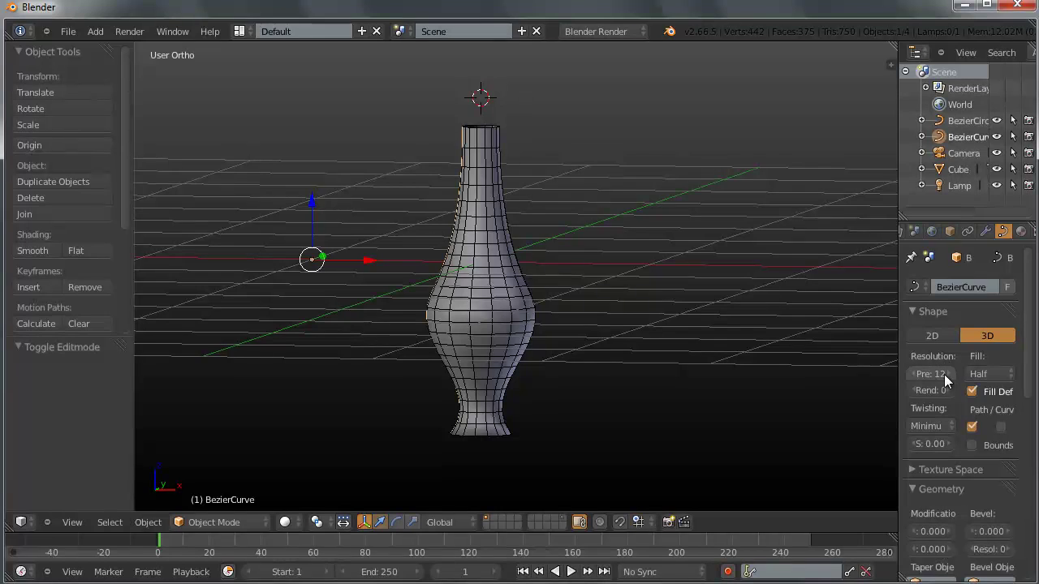
pyautogui.keyDown('ctrl'); pyautogui.scroll(-5, 942, 377); pyautogui.keyUp('ctrl')
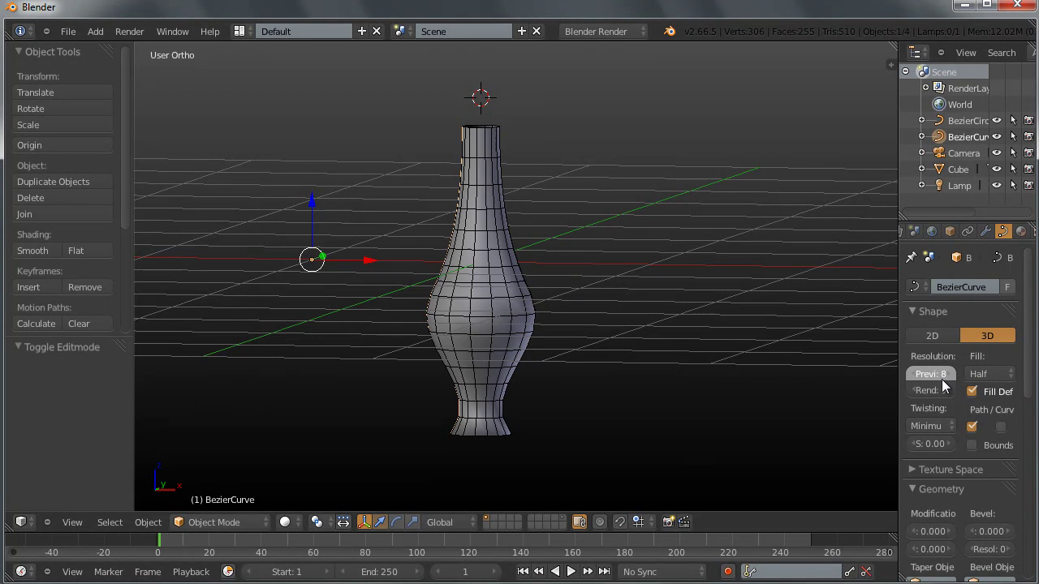
pyautogui.keyDown('ctrl'); pyautogui.scroll(-1, 939, 381); pyautogui.keyUp('ctrl')
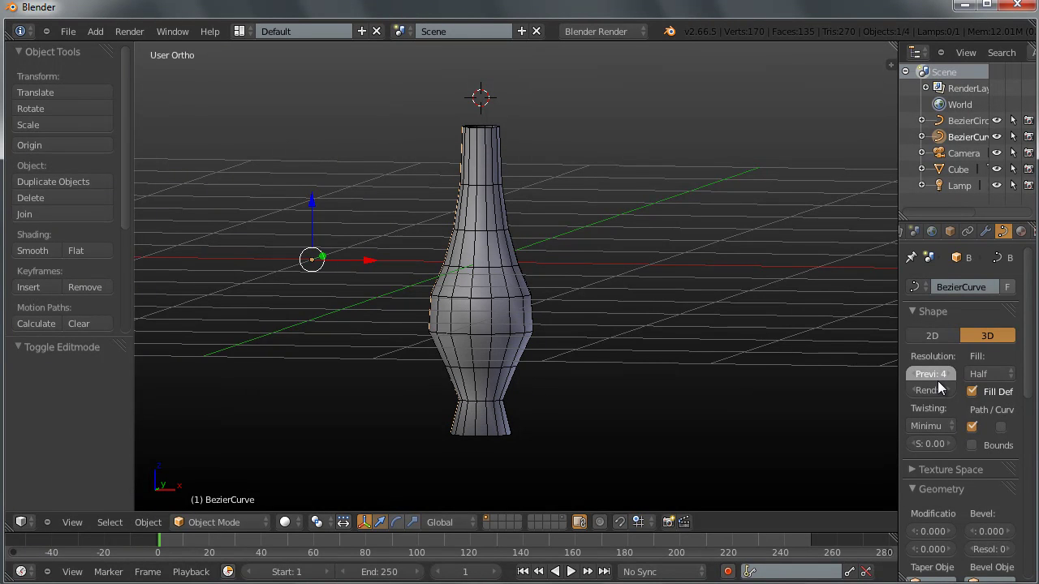
pyautogui.moveTo(830, 371); pyautogui.dragTo(729, 350, button='middle')
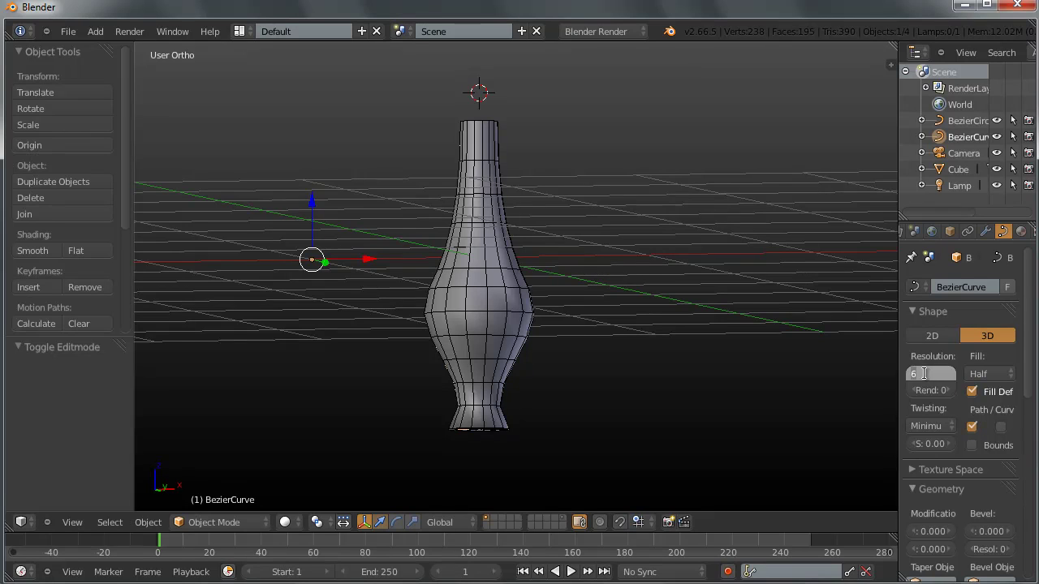
pyautogui.write('12')
pyautogui.press('Return')
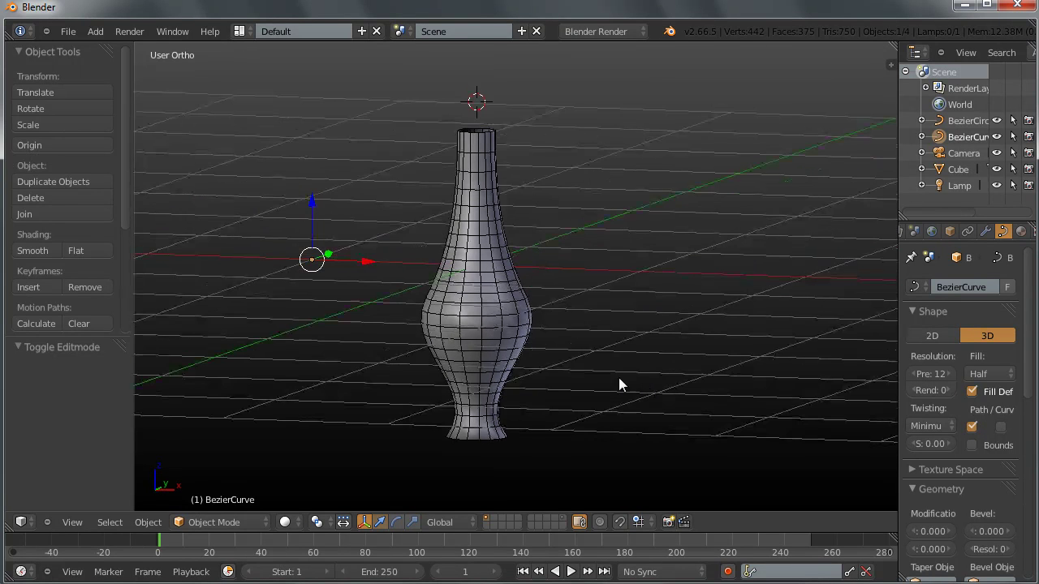
# Step: Subdivide the profile segment between the middle and top control points to add a new point
pyautogui.press('Tab')
pyautogui.scroll(3, 603, 366)
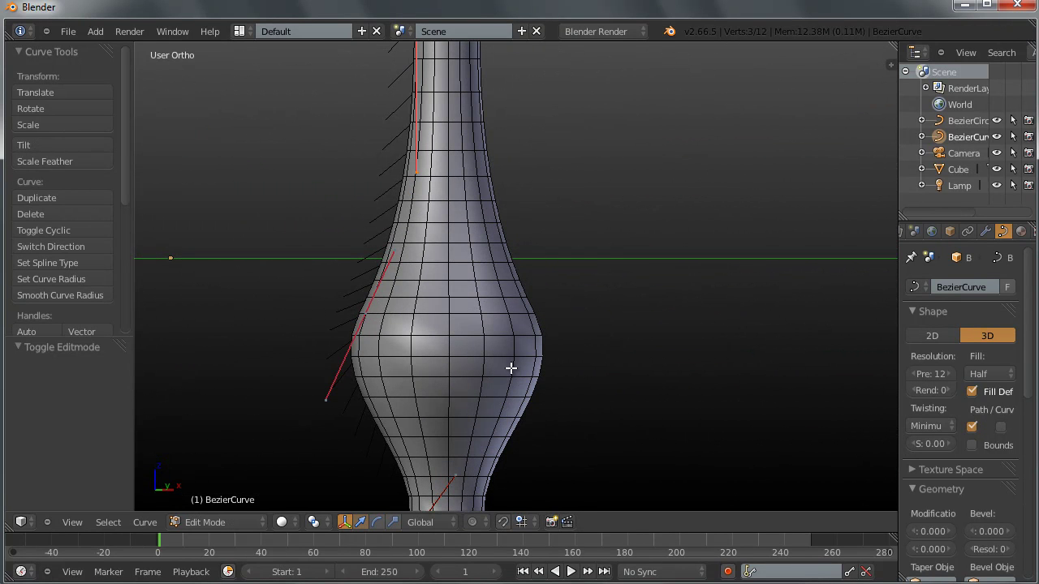
pyautogui.scroll(-3, 510, 363)
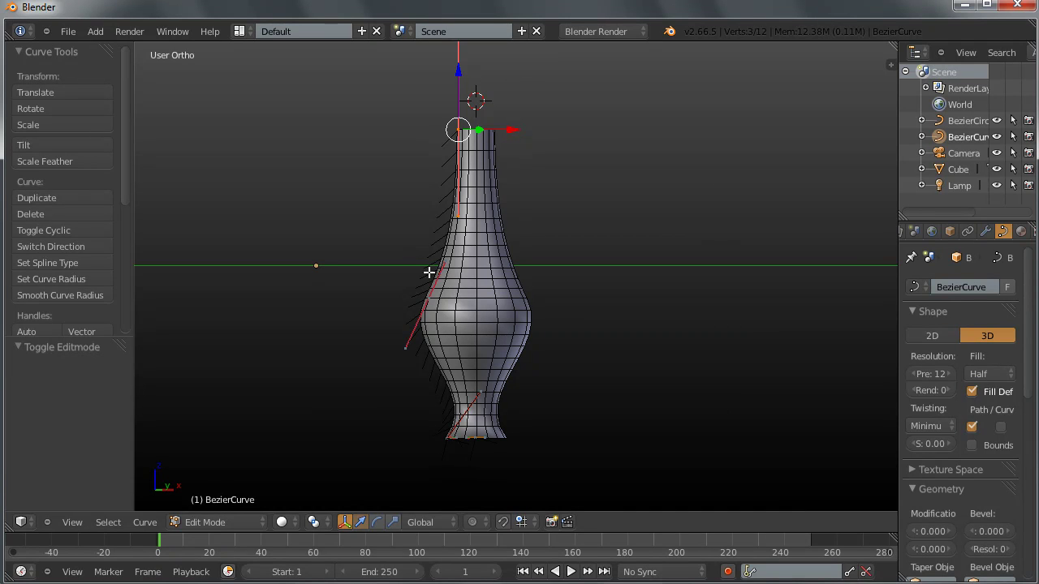
pyautogui.rightClick(424, 289)
pyautogui.keyDown('shift'); pyautogui.rightClick(459, 134); pyautogui.keyUp('shift')
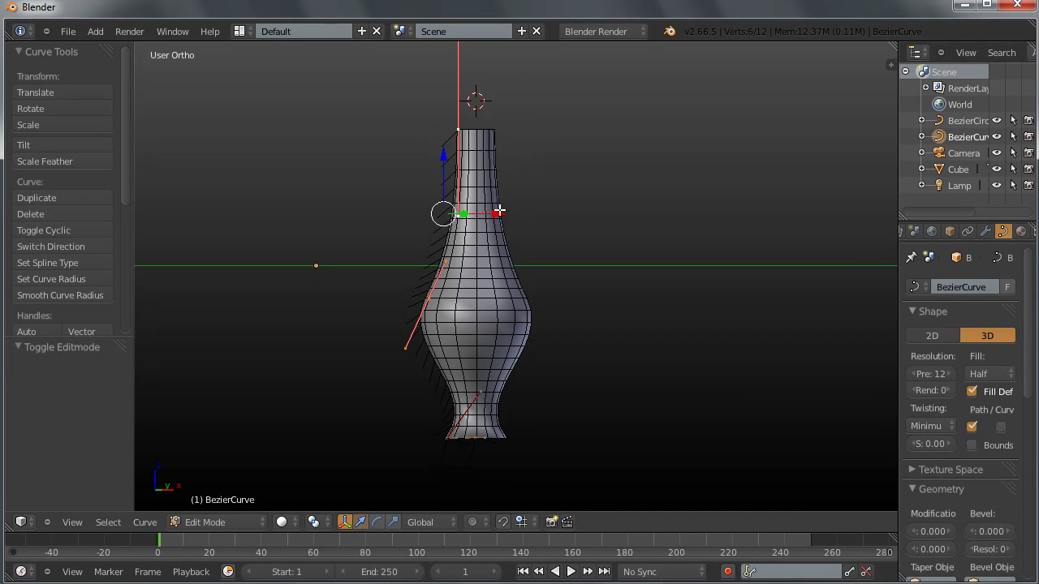
pyautogui.press('w')
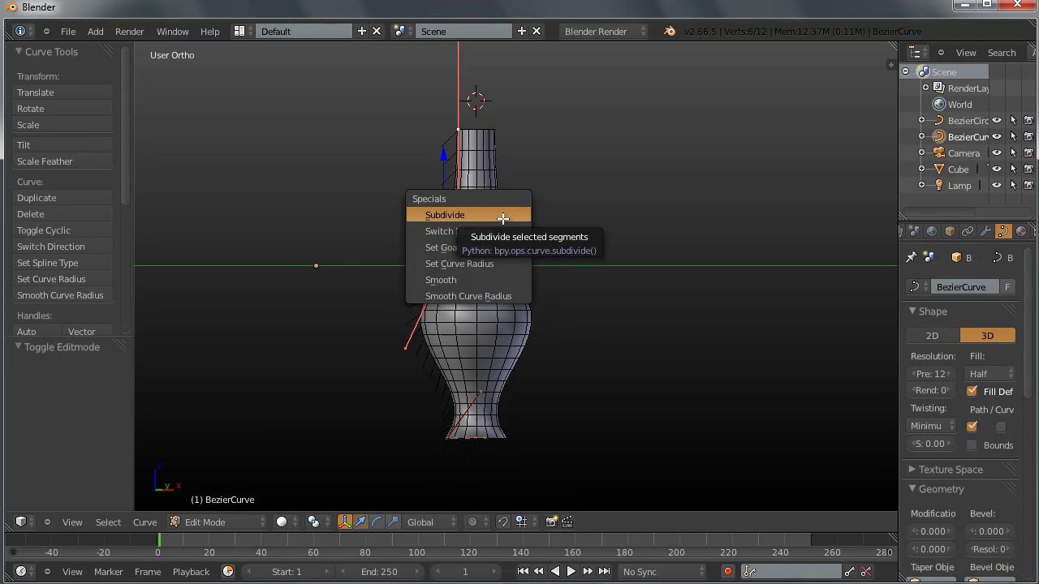
pyautogui.click(502, 218)
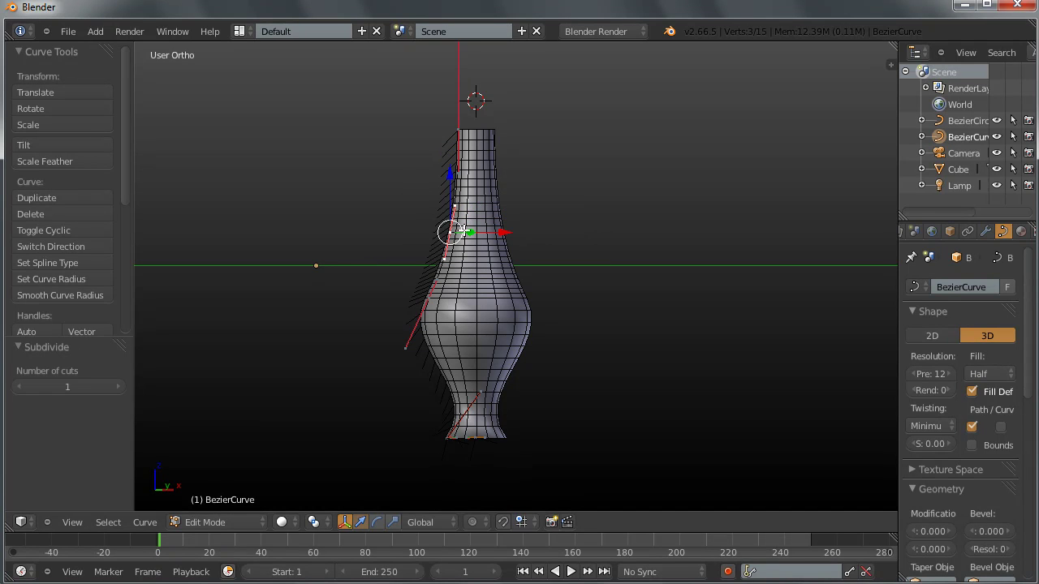
# Step: Move the new point along X to narrow the vase neck
pyautogui.press('g')
pyautogui.rightClick(468, 234)
pyautogui.scroll(3, 468, 237)
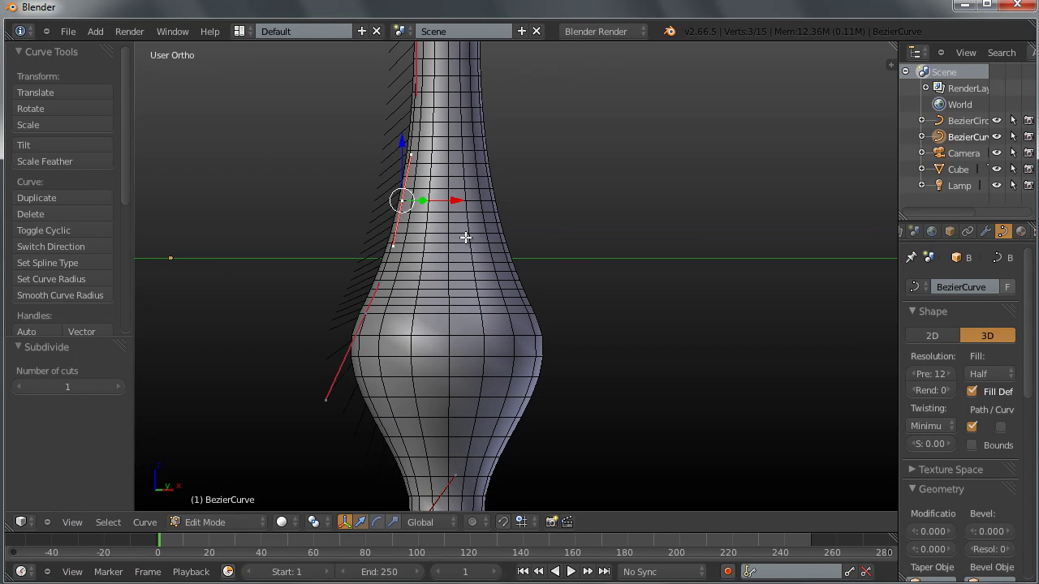
pyautogui.press('Tab')
pyautogui.press('Tab')
pyautogui.scroll(-3, 405, 206)
pyautogui.press('g')
pyautogui.press('x')
pyautogui.click(438, 240)
pyautogui.scroll(-2, 462, 247)
pyautogui.scroll(1, 462, 247)
pyautogui.press('g')
pyautogui.press('x')
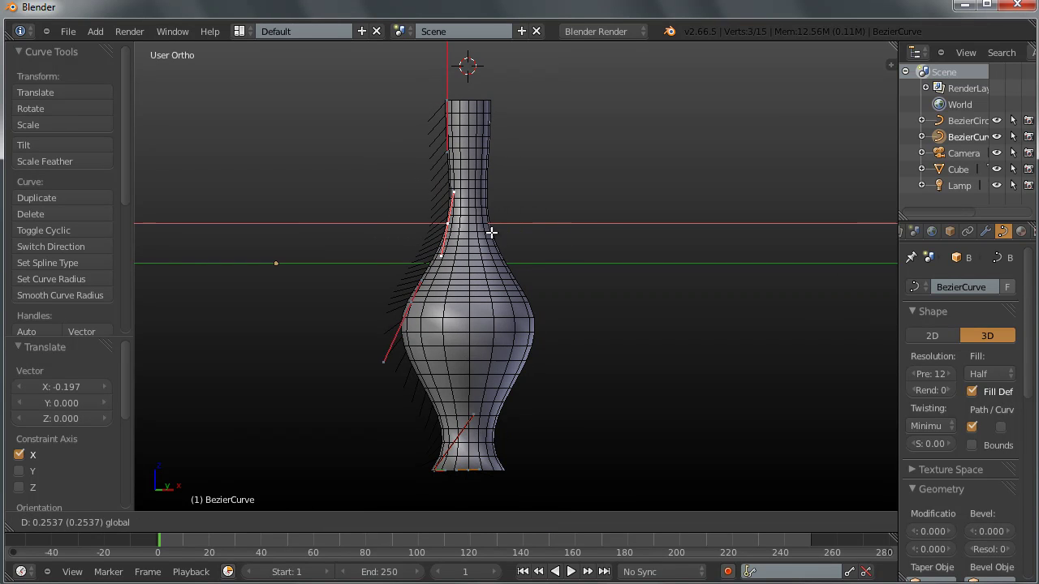
pyautogui.click(492, 230)
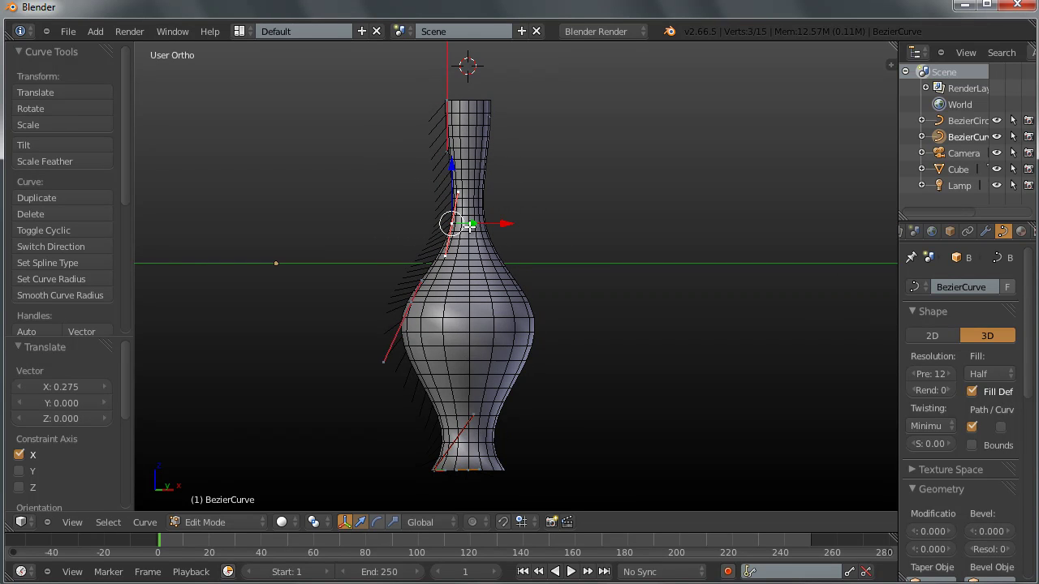
# Step: Give the neck point Vector handles, adjust it along X into a flared lip, and return to Object Mode
pyautogui.press('v')
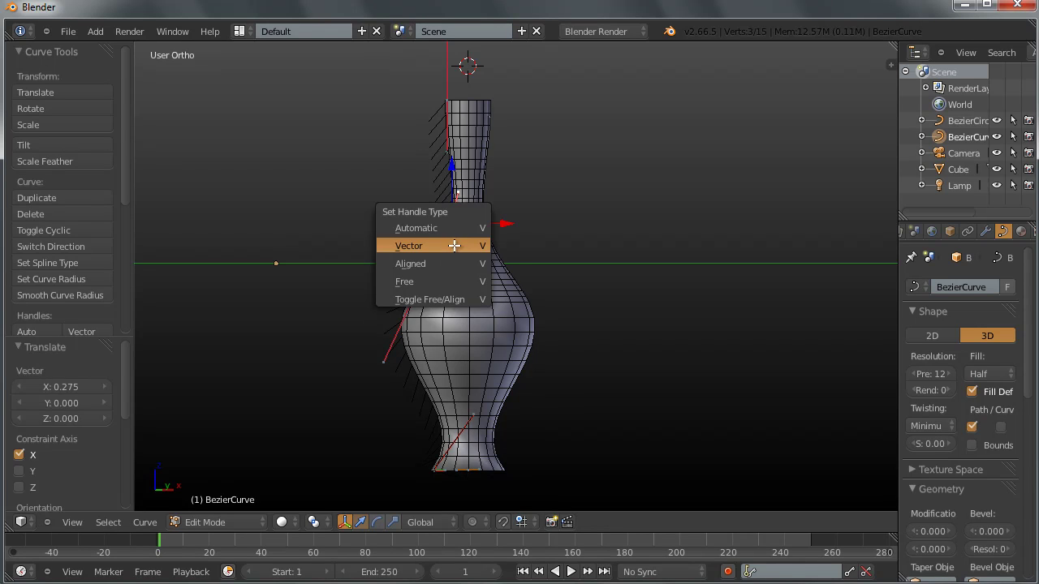
pyautogui.click(452, 245)
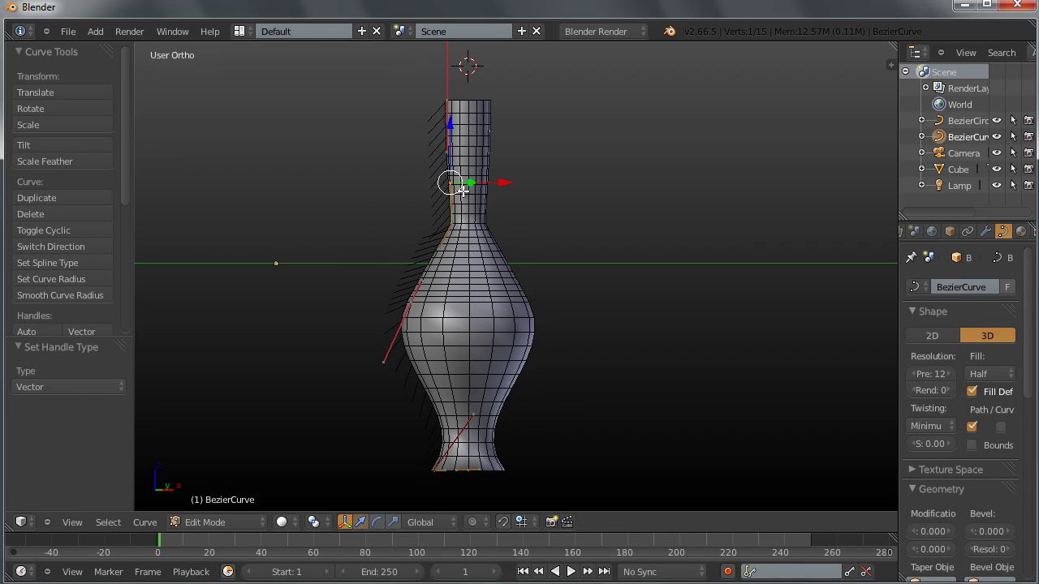
pyautogui.moveTo(483, 185)
pyautogui.mouseDown()
pyautogui.moveTo(516, 186)
pyautogui.moveTo(500, 192)
pyautogui.mouseUp()
pyautogui.moveTo(477, 246); pyautogui.dragTo(507, 252)
pyautogui.click(507, 251)
pyautogui.press('Tab')
# Step: Select the BezierCircle vase body and frame it at an angled view
pyautogui.scroll(-2, 531, 270)
pyautogui.scroll(6, 531, 270)
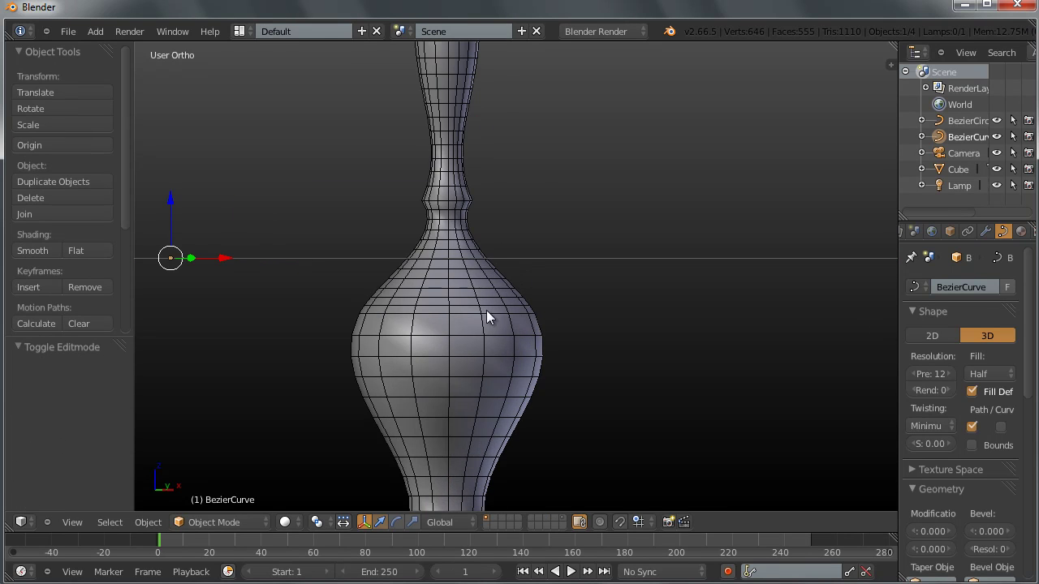
pyautogui.rightClick(507, 306)
pyautogui.scroll(-2, 507, 310)
pyautogui.moveTo(582, 295); pyautogui.dragTo(487, 398, button='middle')
pyautogui.scroll(2, 499, 357)
pyautogui.keyDown('shift'); pyautogui.moveTo(497, 358); pyautogui.dragTo(567, 284, button='middle'); pyautogui.keyUp('shift')
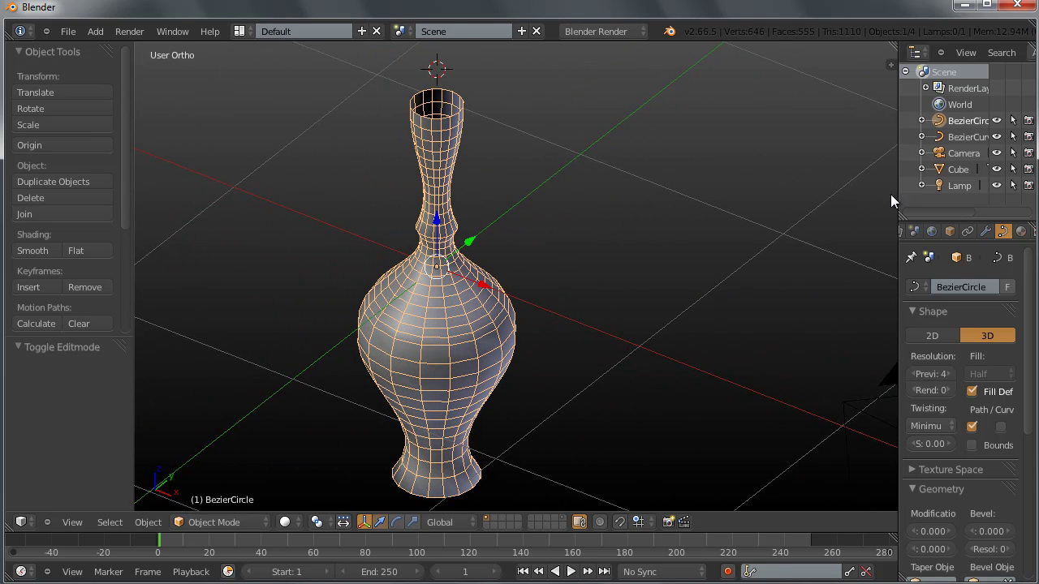
pyautogui.moveTo(898, 200); pyautogui.dragTo(824, 201)
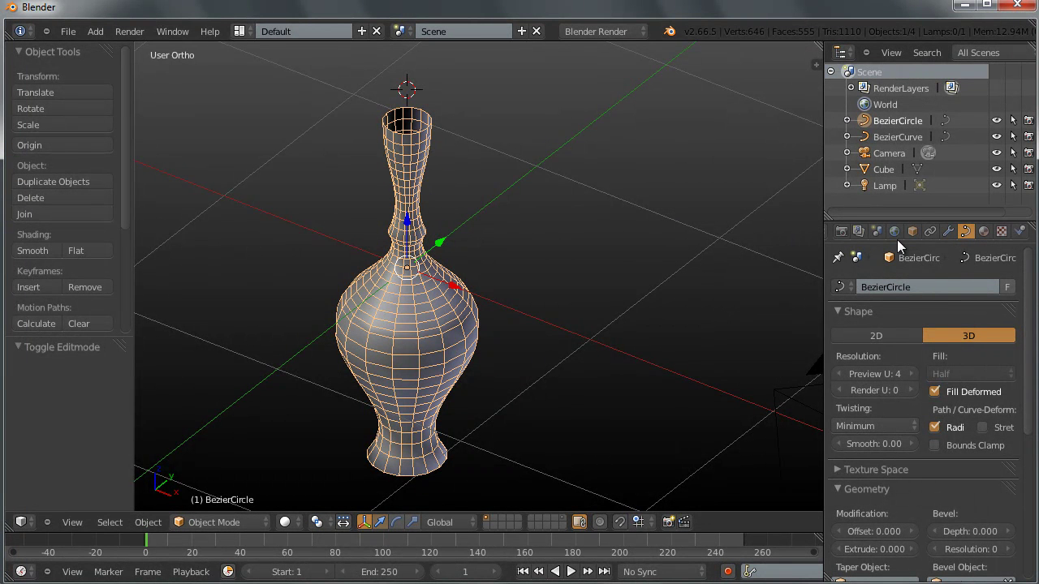
# Step: Add a Solidify modifier to the vase, giving walls 0.0100 thick
pyautogui.click(947, 231)
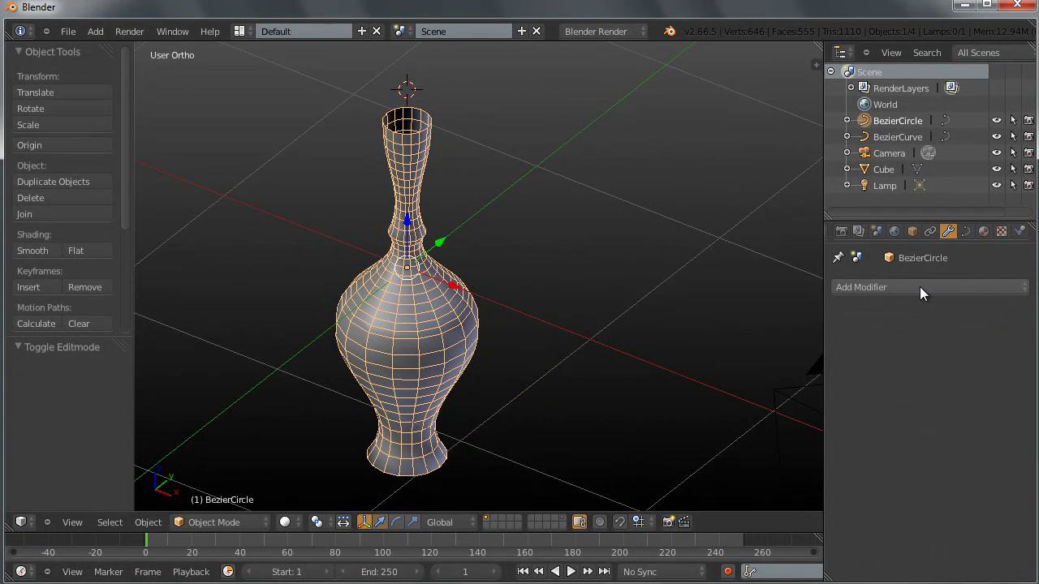
pyautogui.click(919, 287)
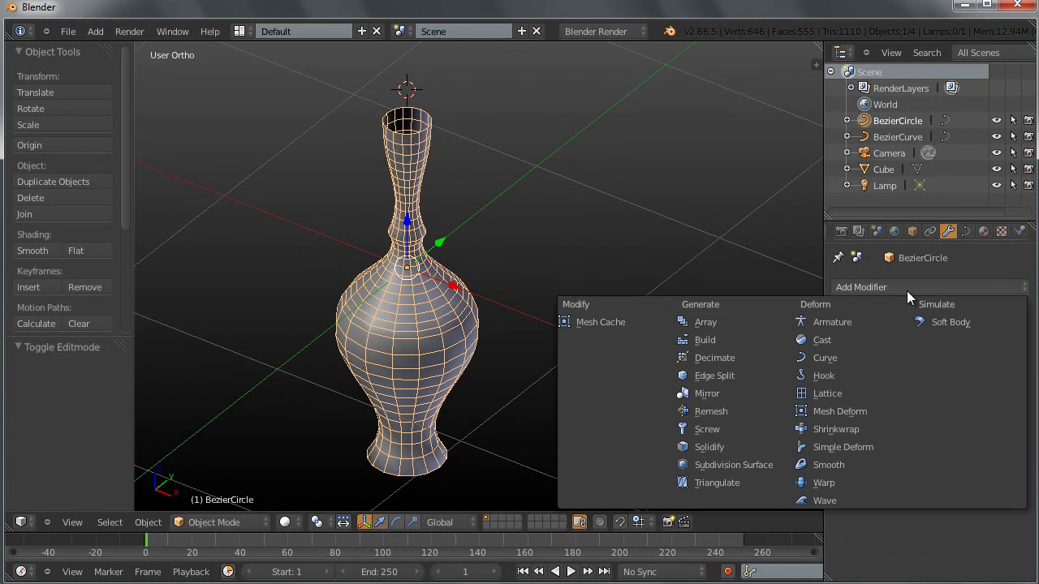
pyautogui.click(743, 446)
pyautogui.scroll(3, 534, 303)
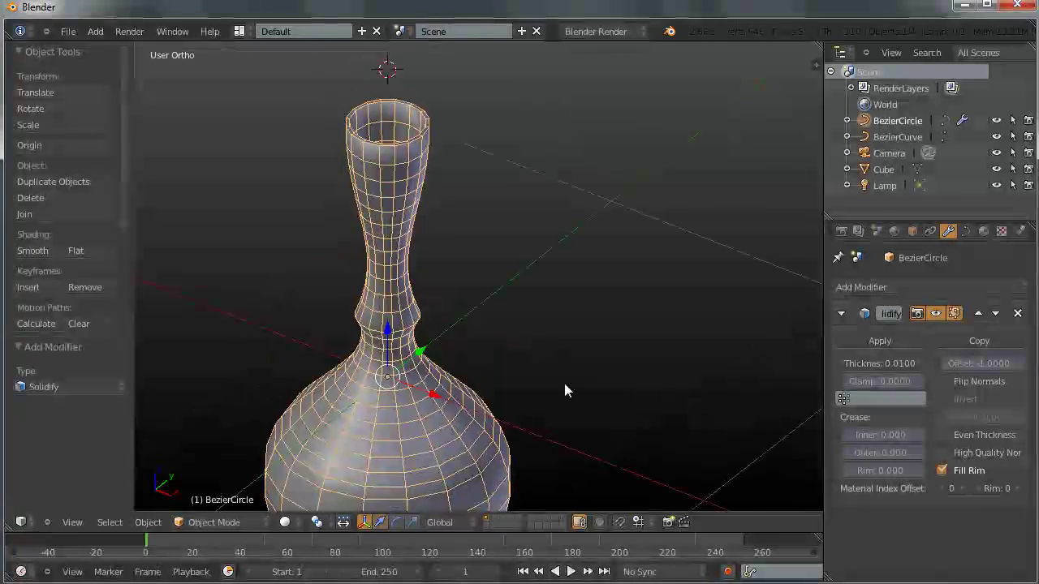
pyautogui.scroll(2, 523, 340)
pyautogui.scroll(-3, 529, 334)
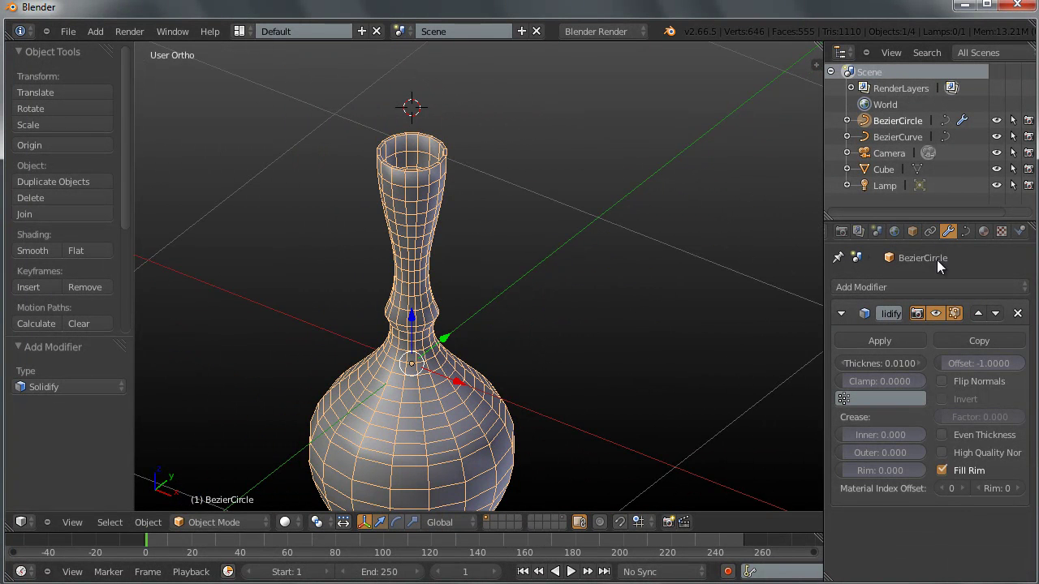
# Step: Add an Edge Split modifier below Solidify, then briefly toggle edit mode to check
pyautogui.click(941, 286)
pyautogui.click(604, 338)
pyautogui.scroll(4, 493, 268)
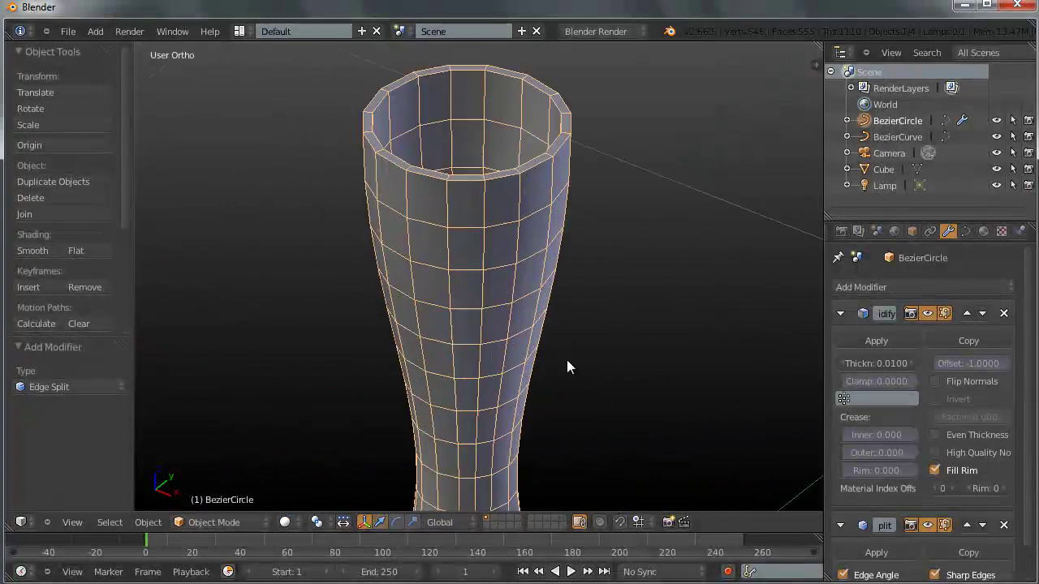
pyautogui.scroll(-4, 542, 334)
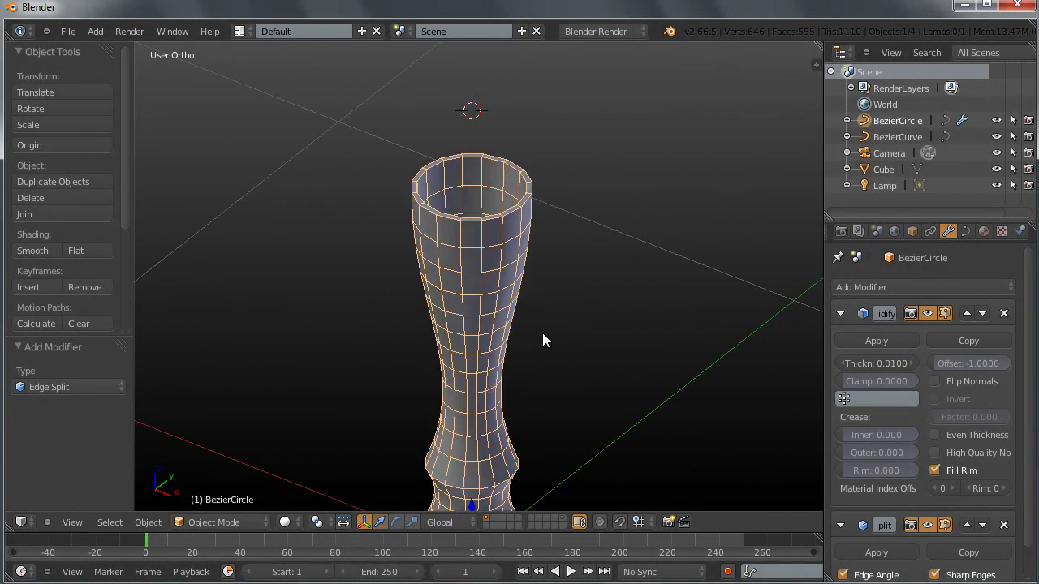
pyautogui.scroll(4, 562, 281)
pyautogui.scroll(-6, 557, 256)
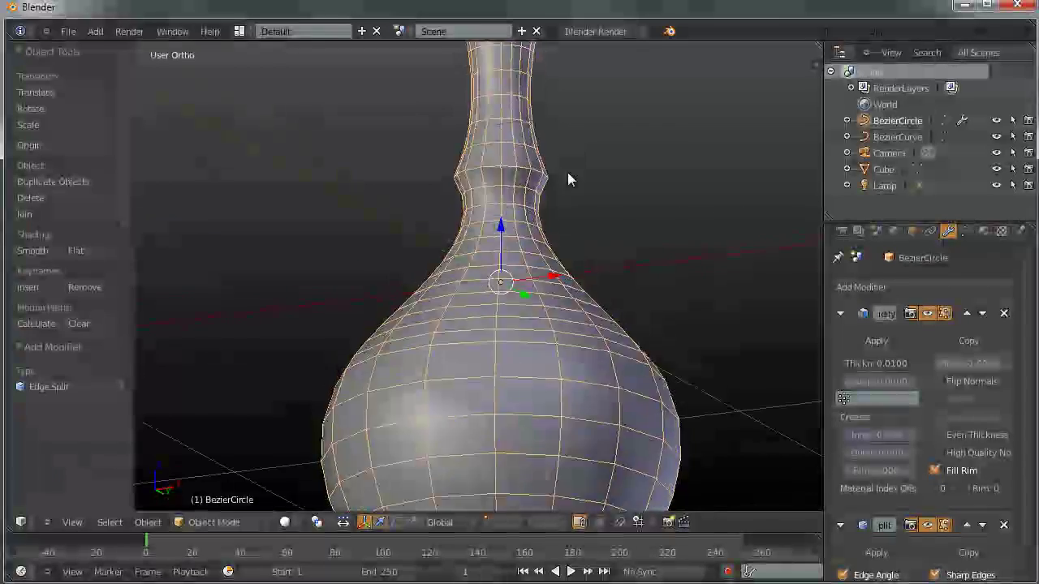
pyautogui.scroll(3, 560, 263)
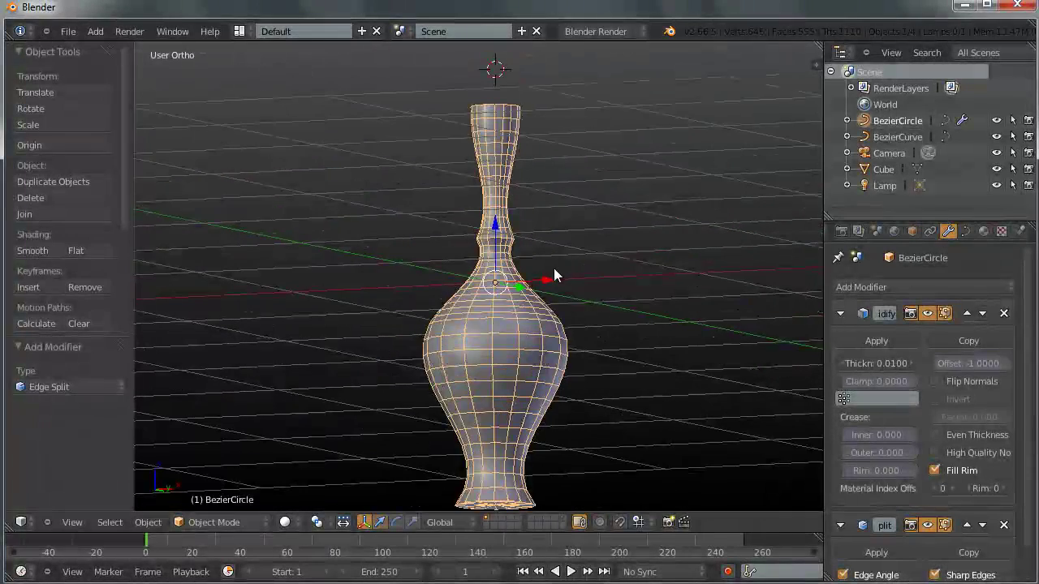
pyautogui.press('Tab')
pyautogui.press('Tab')
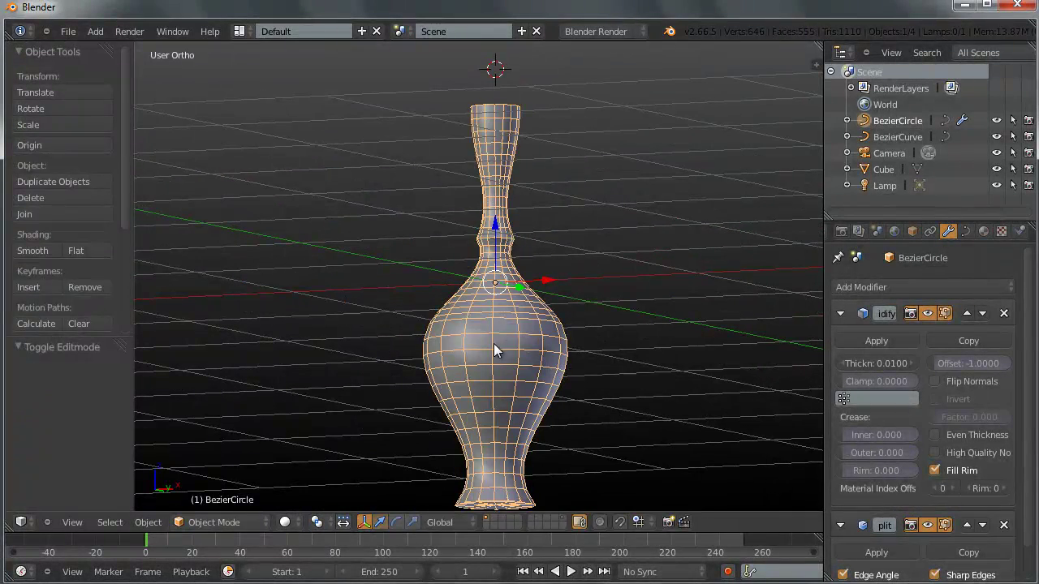
pyautogui.press('Tab')
pyautogui.press('Tab')
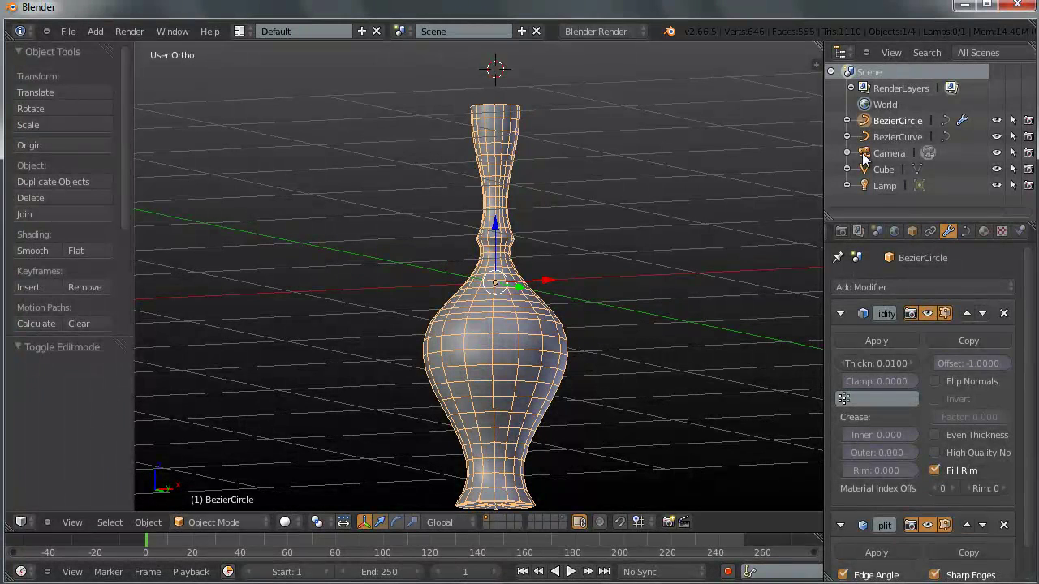
# Step: Select the BezierCurve profile and move its middle point along X to pinch the vase neck
pyautogui.click(893, 137)
pyautogui.moveTo(436, 324); pyautogui.dragTo(432, 352, button='middle')
pyautogui.press('Tab')
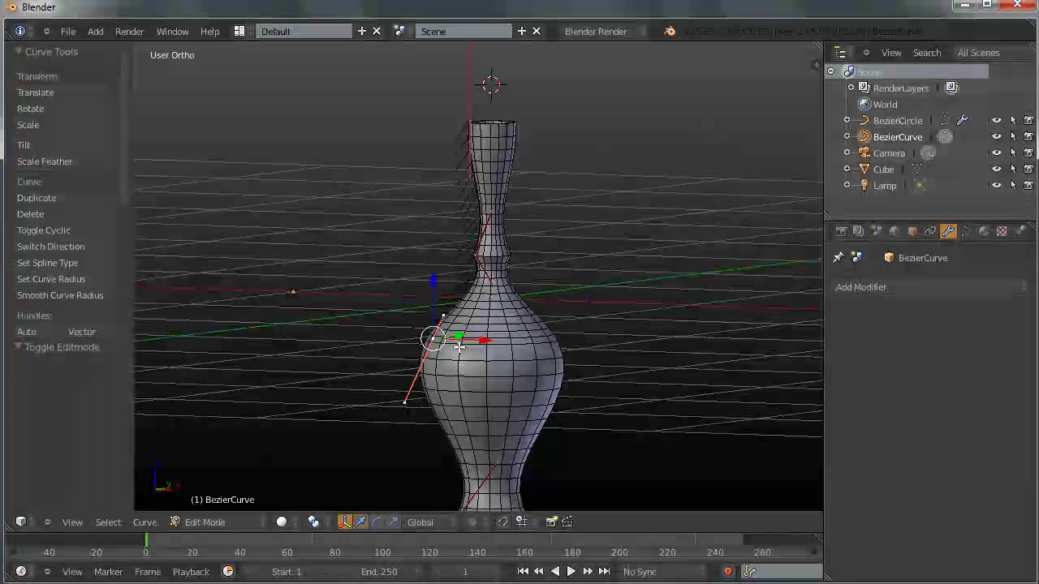
pyautogui.moveTo(471, 339); pyautogui.dragTo(497, 340)
pyautogui.moveTo(478, 254); pyautogui.dragTo(499, 254, button='middle')
pyautogui.press('g')
pyautogui.click(504, 257)
pyautogui.scroll(-4, 520, 308)
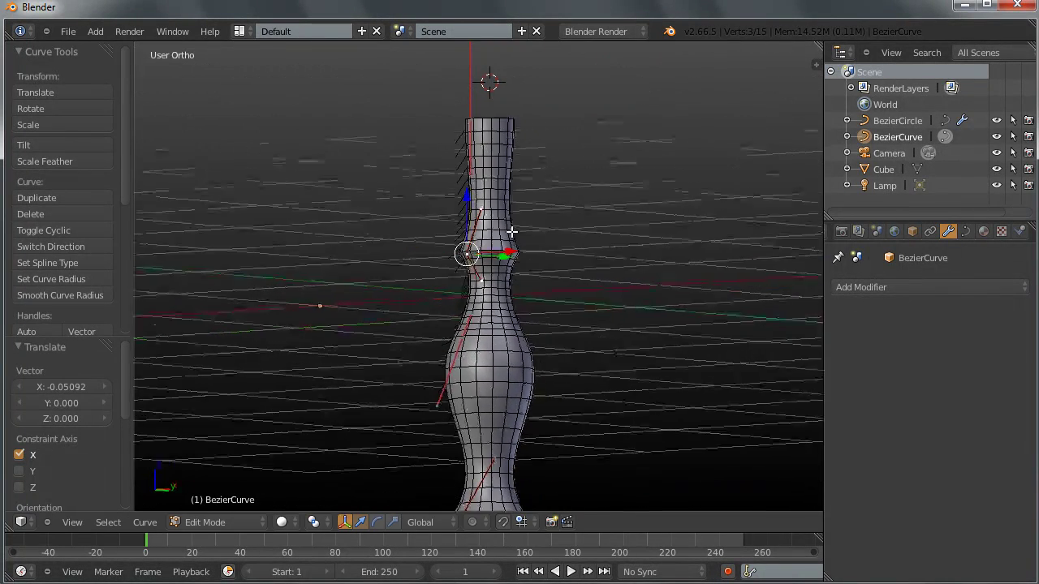
# Step: Lower the profile's top point along Z and push it out along X into a wide bowl
pyautogui.rightClick(458, 199)
pyautogui.press('g')
pyautogui.press('z')
pyautogui.click(463, 204)
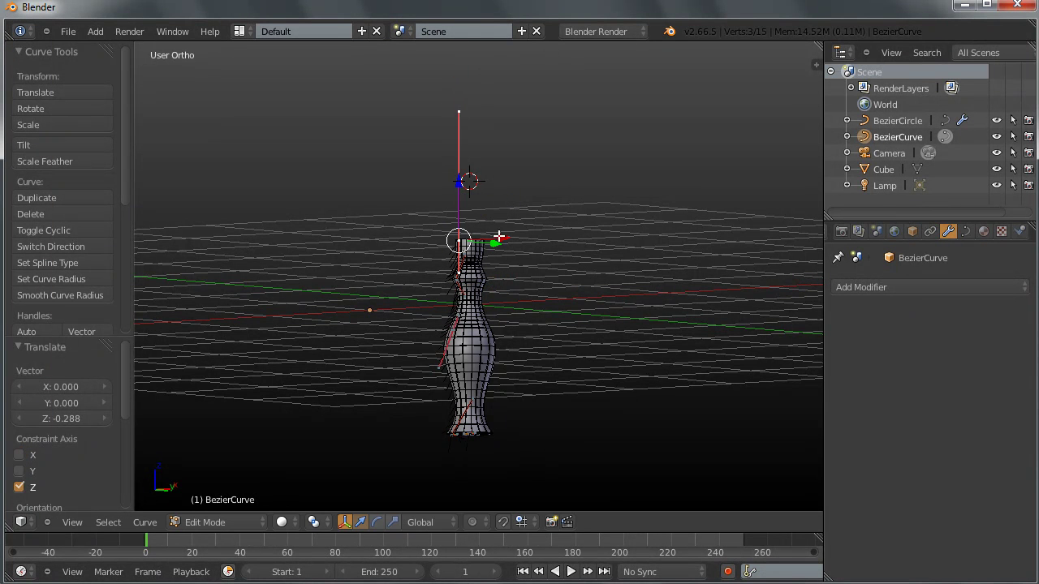
pyautogui.moveTo(501, 241); pyautogui.dragTo(520, 302, button='middle')
pyautogui.press('g')
pyautogui.press('x')
pyautogui.click(465, 238)
pyautogui.press('Tab')
pyautogui.scroll(3, 518, 297)
pyautogui.scroll(-4, 519, 317)
pyautogui.scroll(5, 526, 259)
# Step: Select the BezierCircle vase body, showing its Solidify (0.0100 thickness) and Edge Split modifiers
pyautogui.moveTo(539, 292); pyautogui.dragTo(574, 256, button='middle')
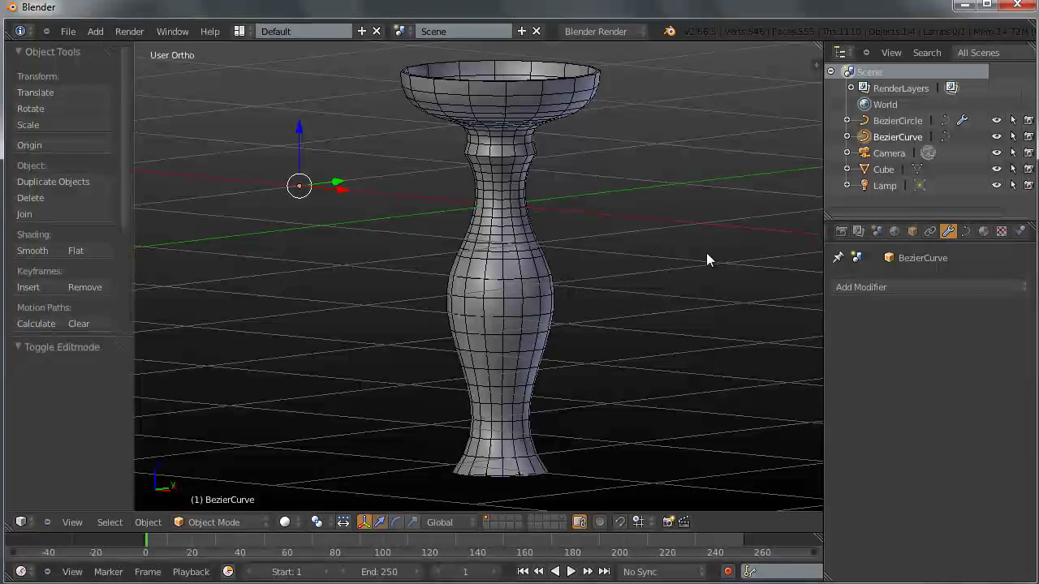
pyautogui.rightClick(495, 313)
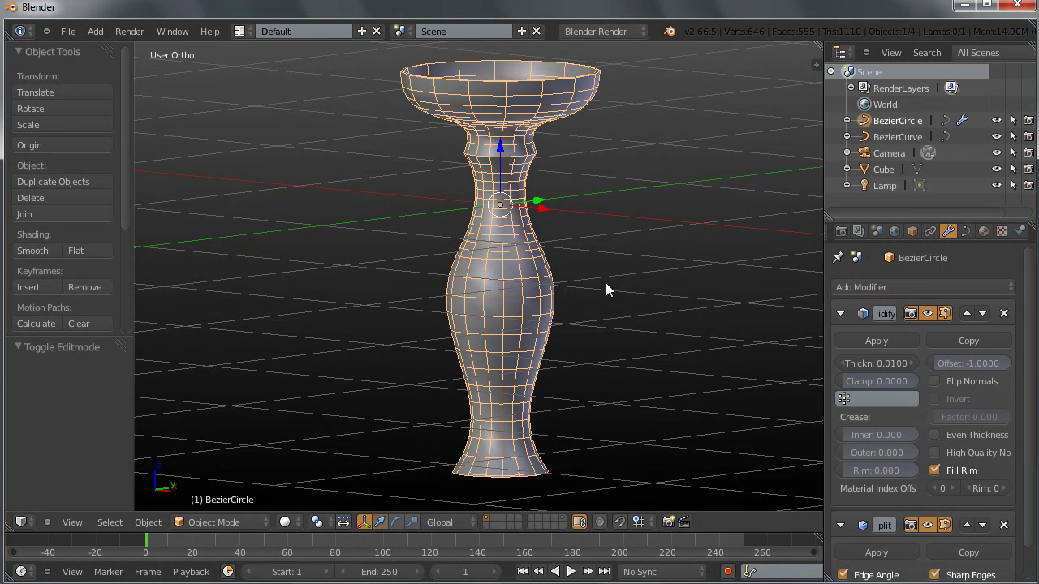